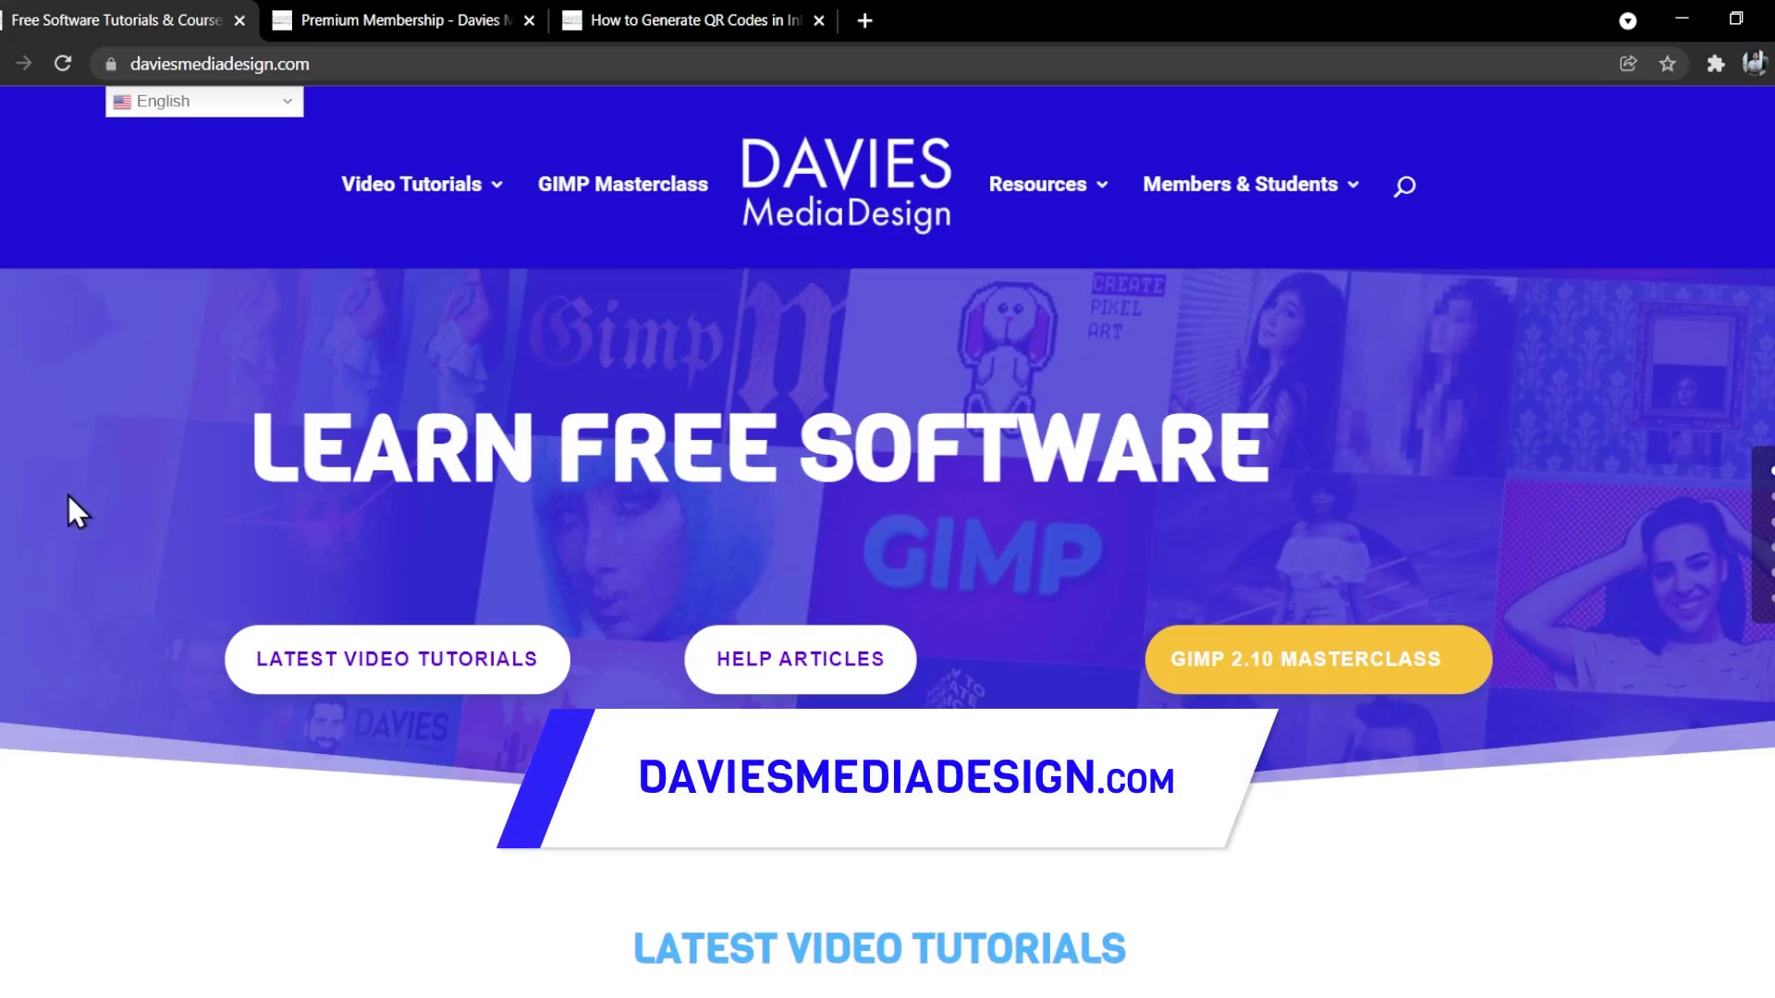
Scroll through the Davies Media Design homepage tutorials, then switch to the Premium Membership page.
{"action": "scroll", "coordinate": [76, 495], "scroll_direction": "down", "scroll_amount": 6}
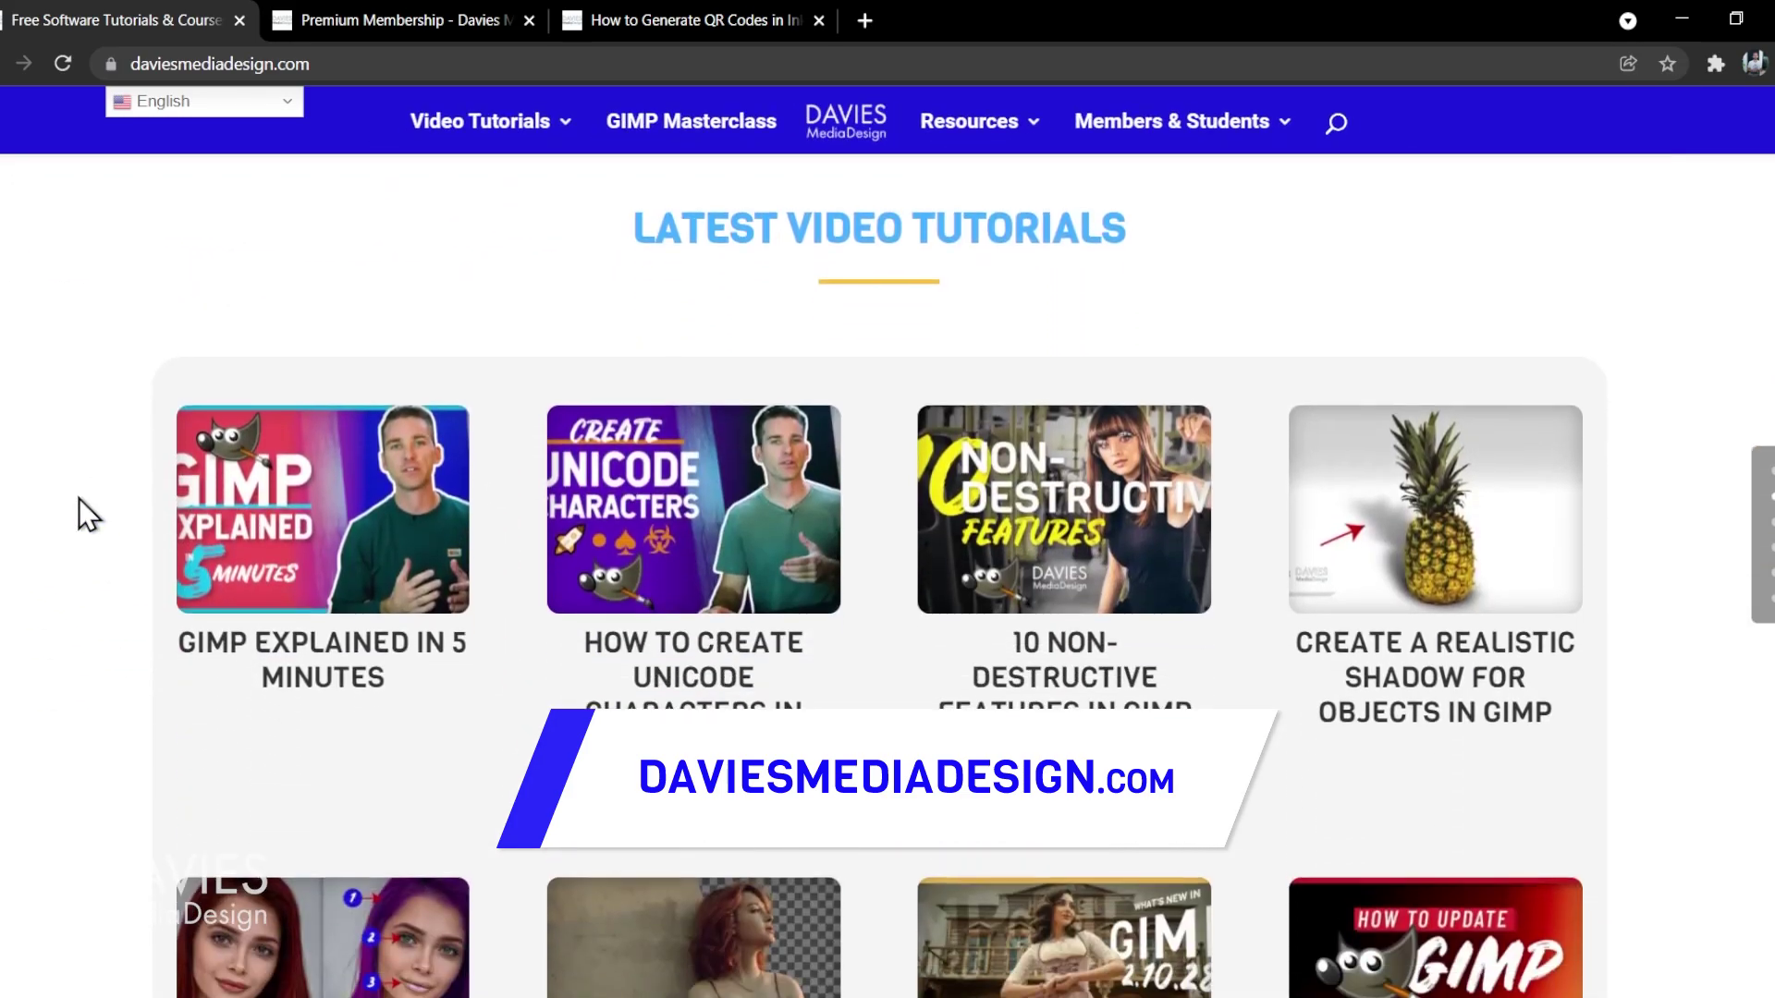
{"action": "scroll", "coordinate": [78, 498], "scroll_direction": "down", "scroll_amount": 3}
{"action": "scroll", "coordinate": [78, 498], "scroll_direction": "down", "scroll_amount": 10}
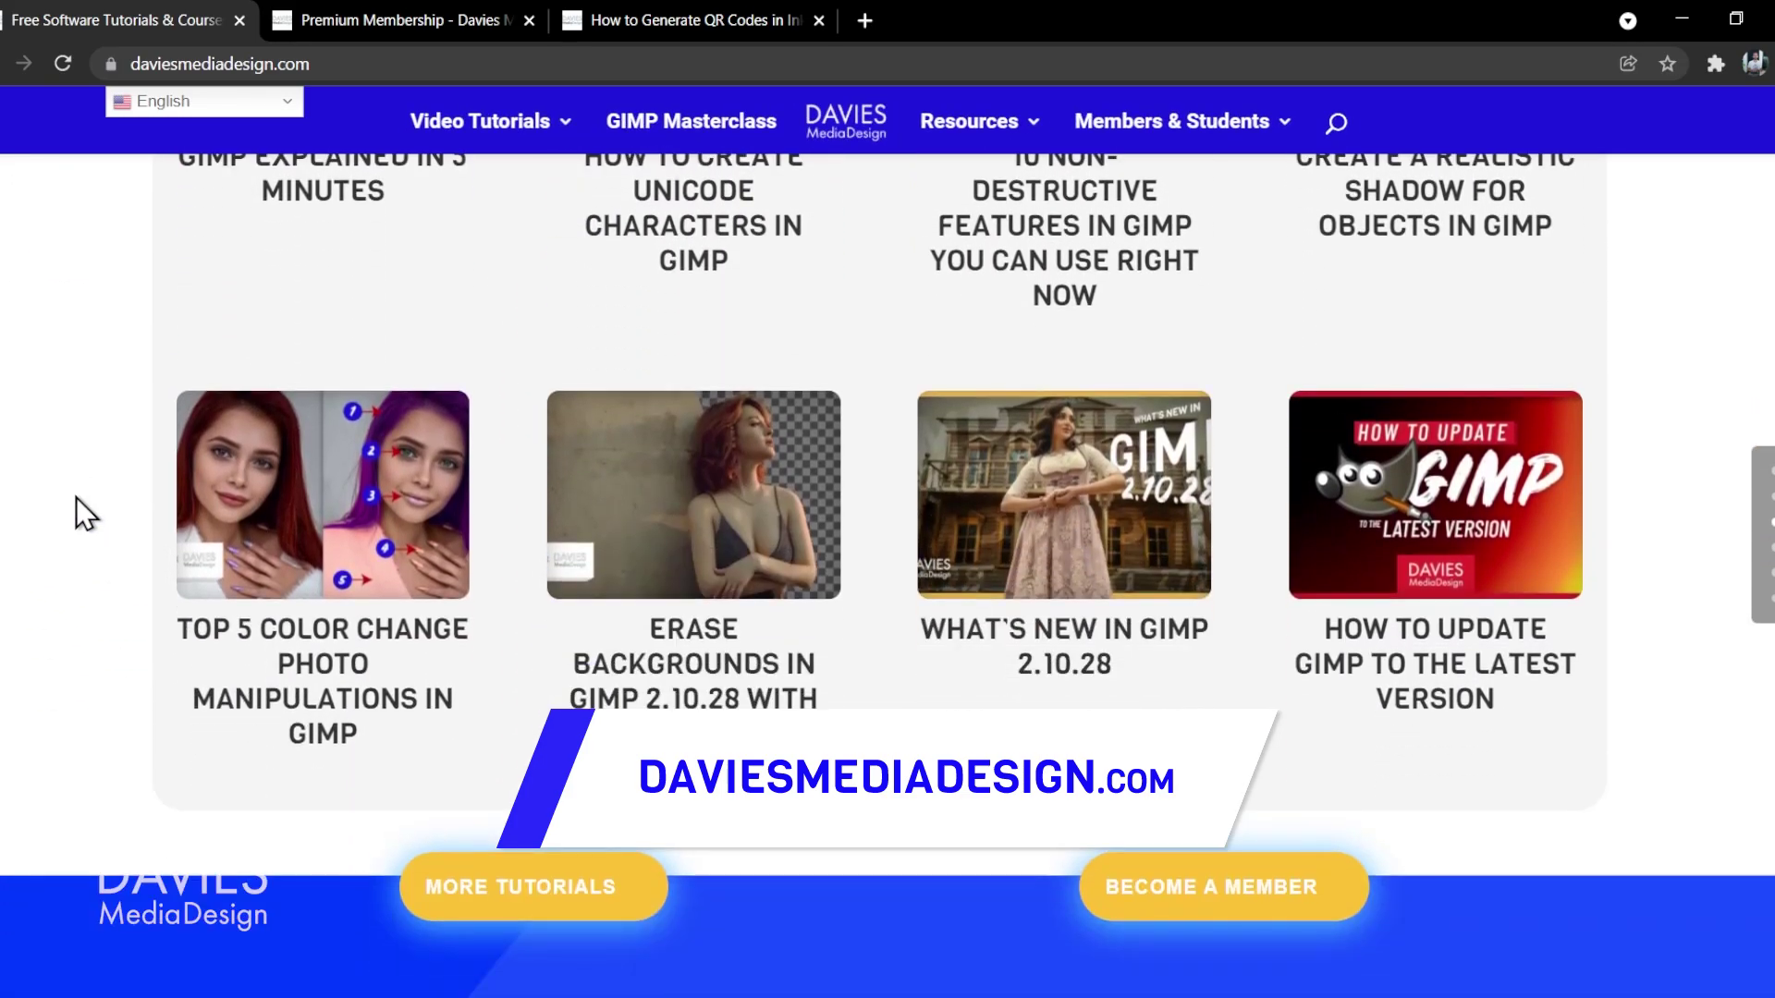
{"action": "scroll", "coordinate": [87, 501], "scroll_direction": "down", "scroll_amount": 10}
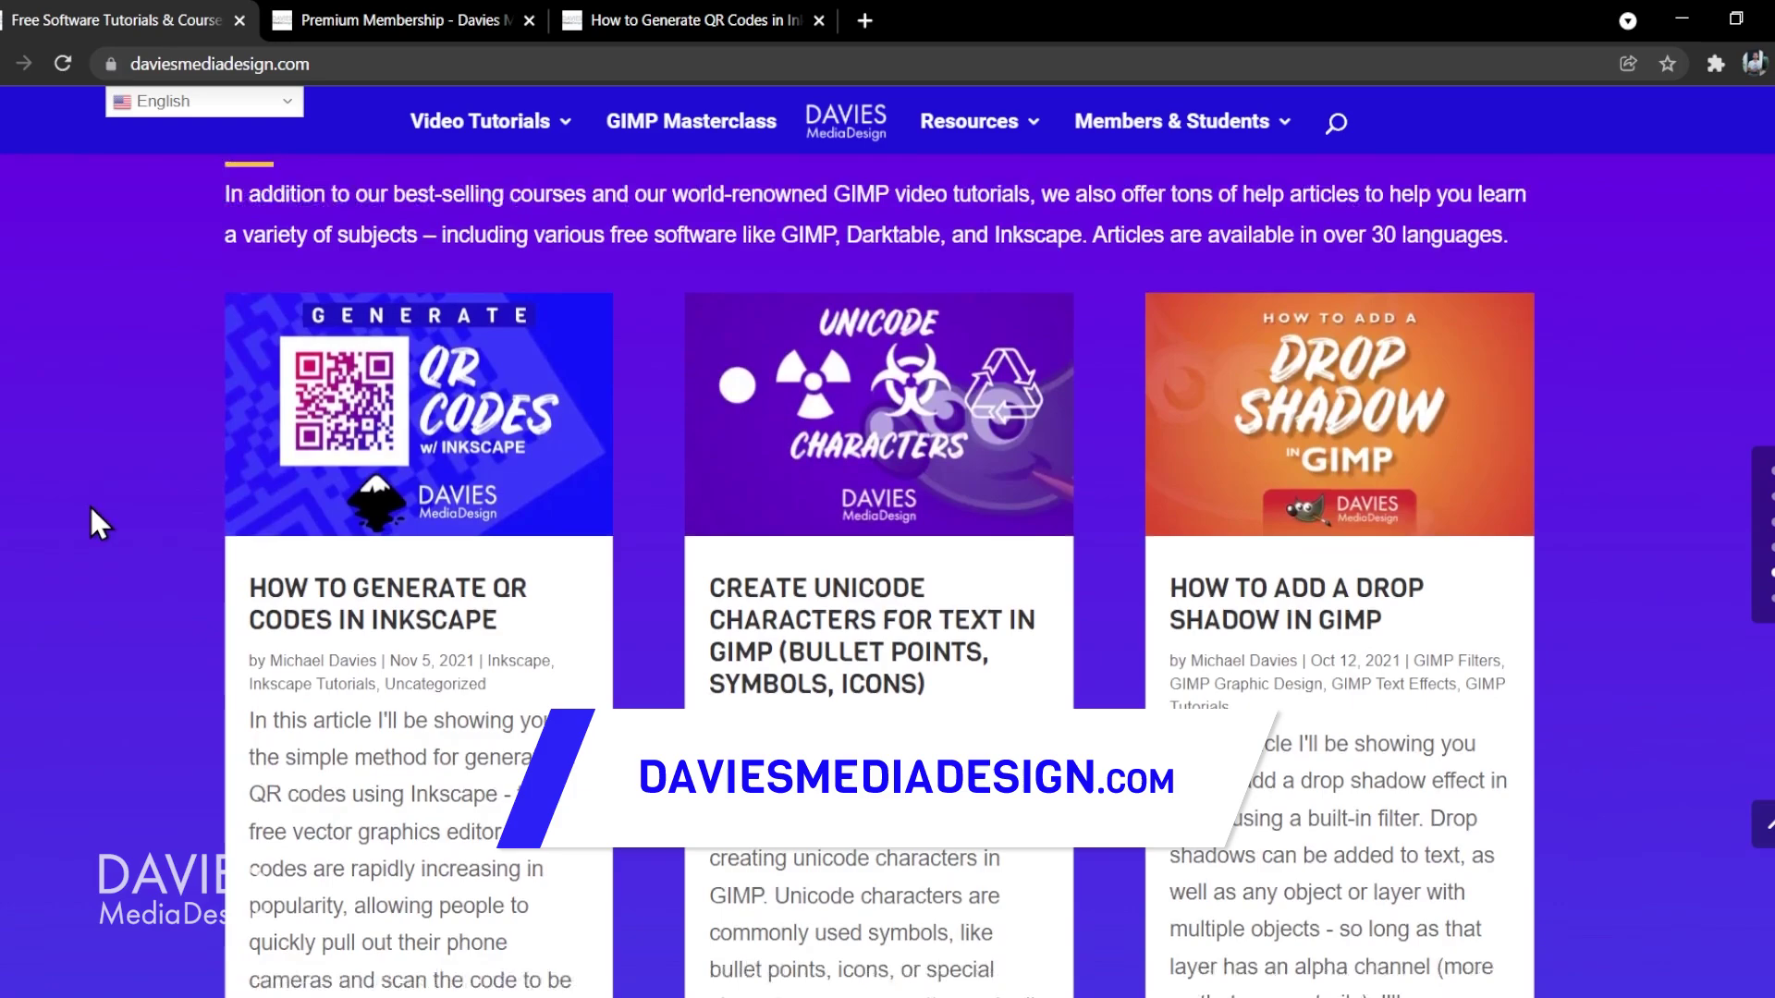
{"action": "scroll", "coordinate": [91, 507], "scroll_direction": "down", "scroll_amount": 12}
{"action": "key", "text": "ctrl+Tab"}
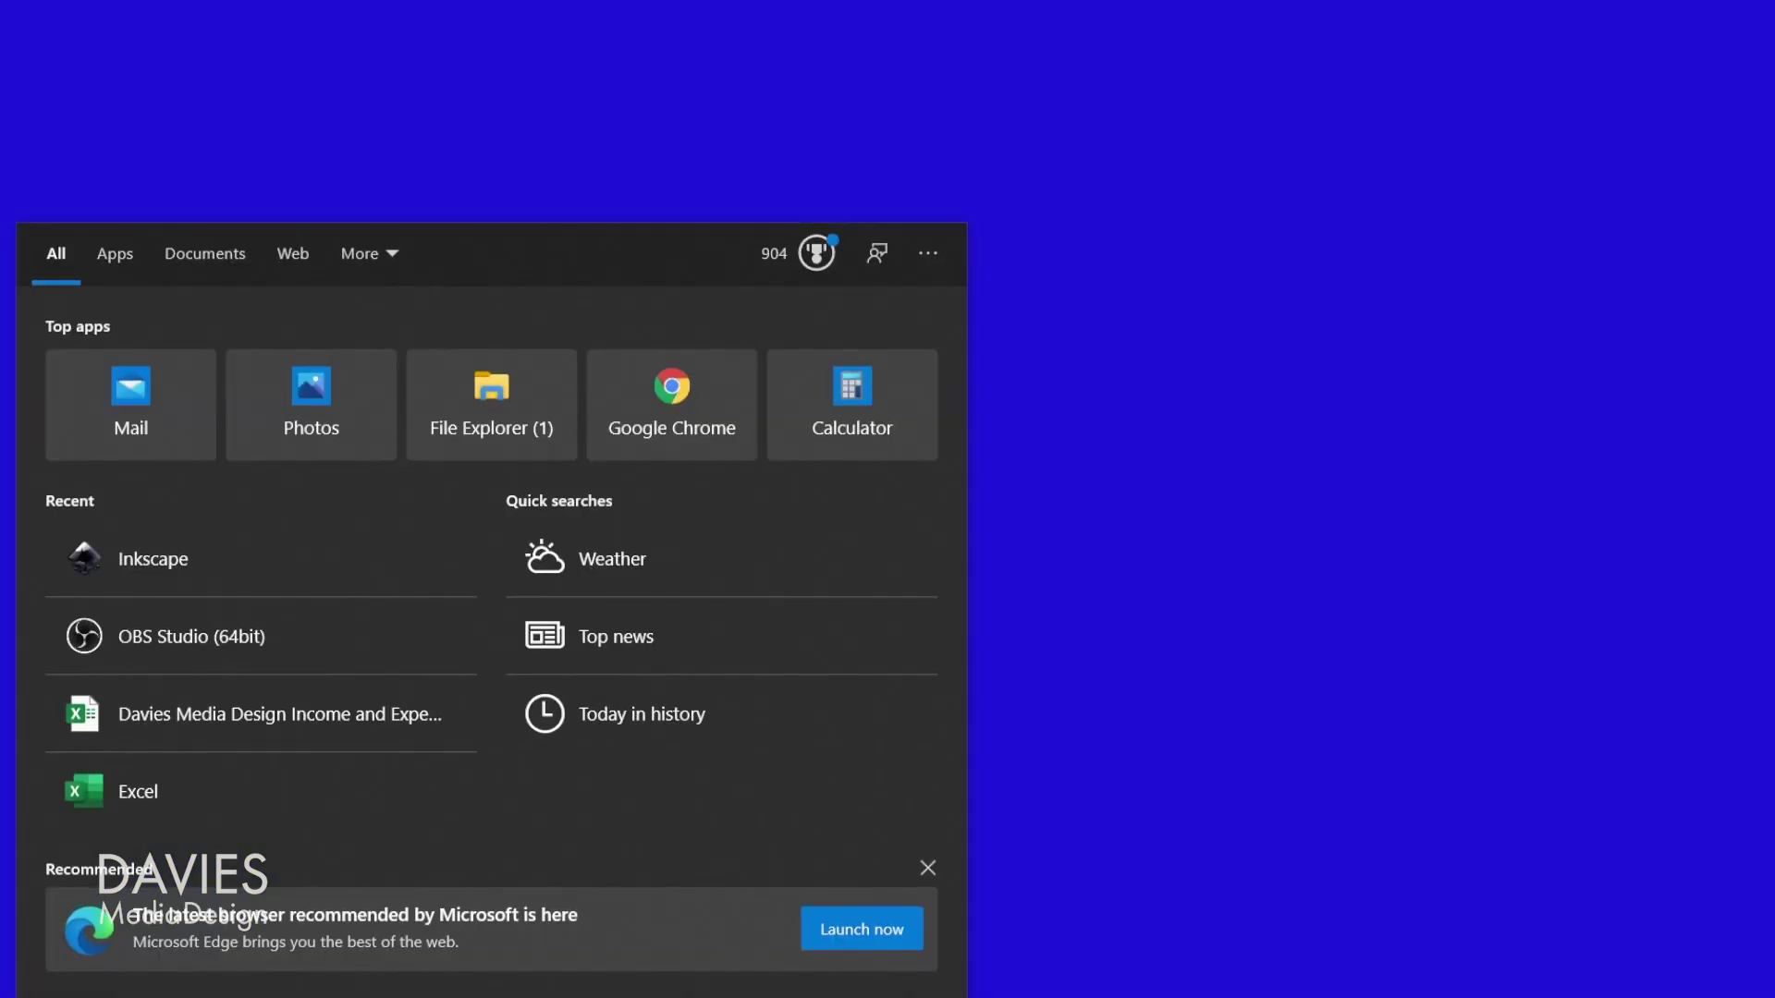
Launch Inkscape and load 'How to Create QR Codes in Inkscape Thumbnail.svg' from the welcome dialog.
{"action": "type", "text": "inkscape"}
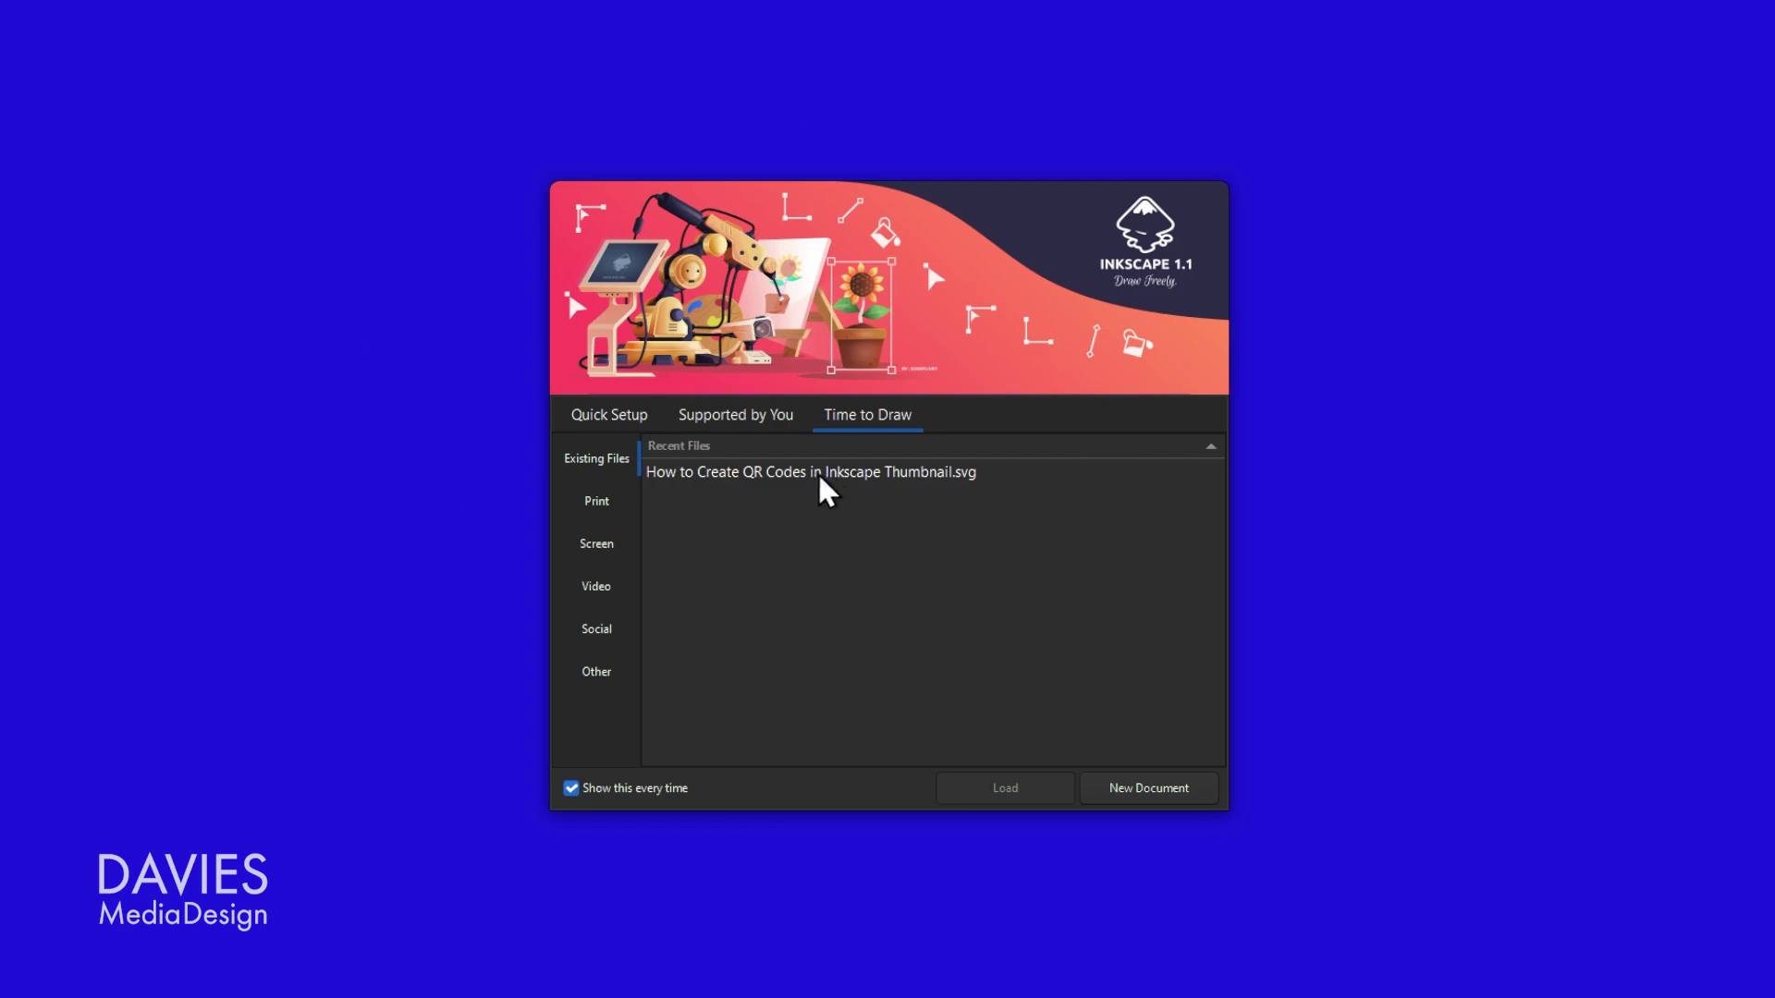
{"action": "left_click", "coordinate": [595, 553]}
{"action": "left_click", "coordinate": [765, 510]}
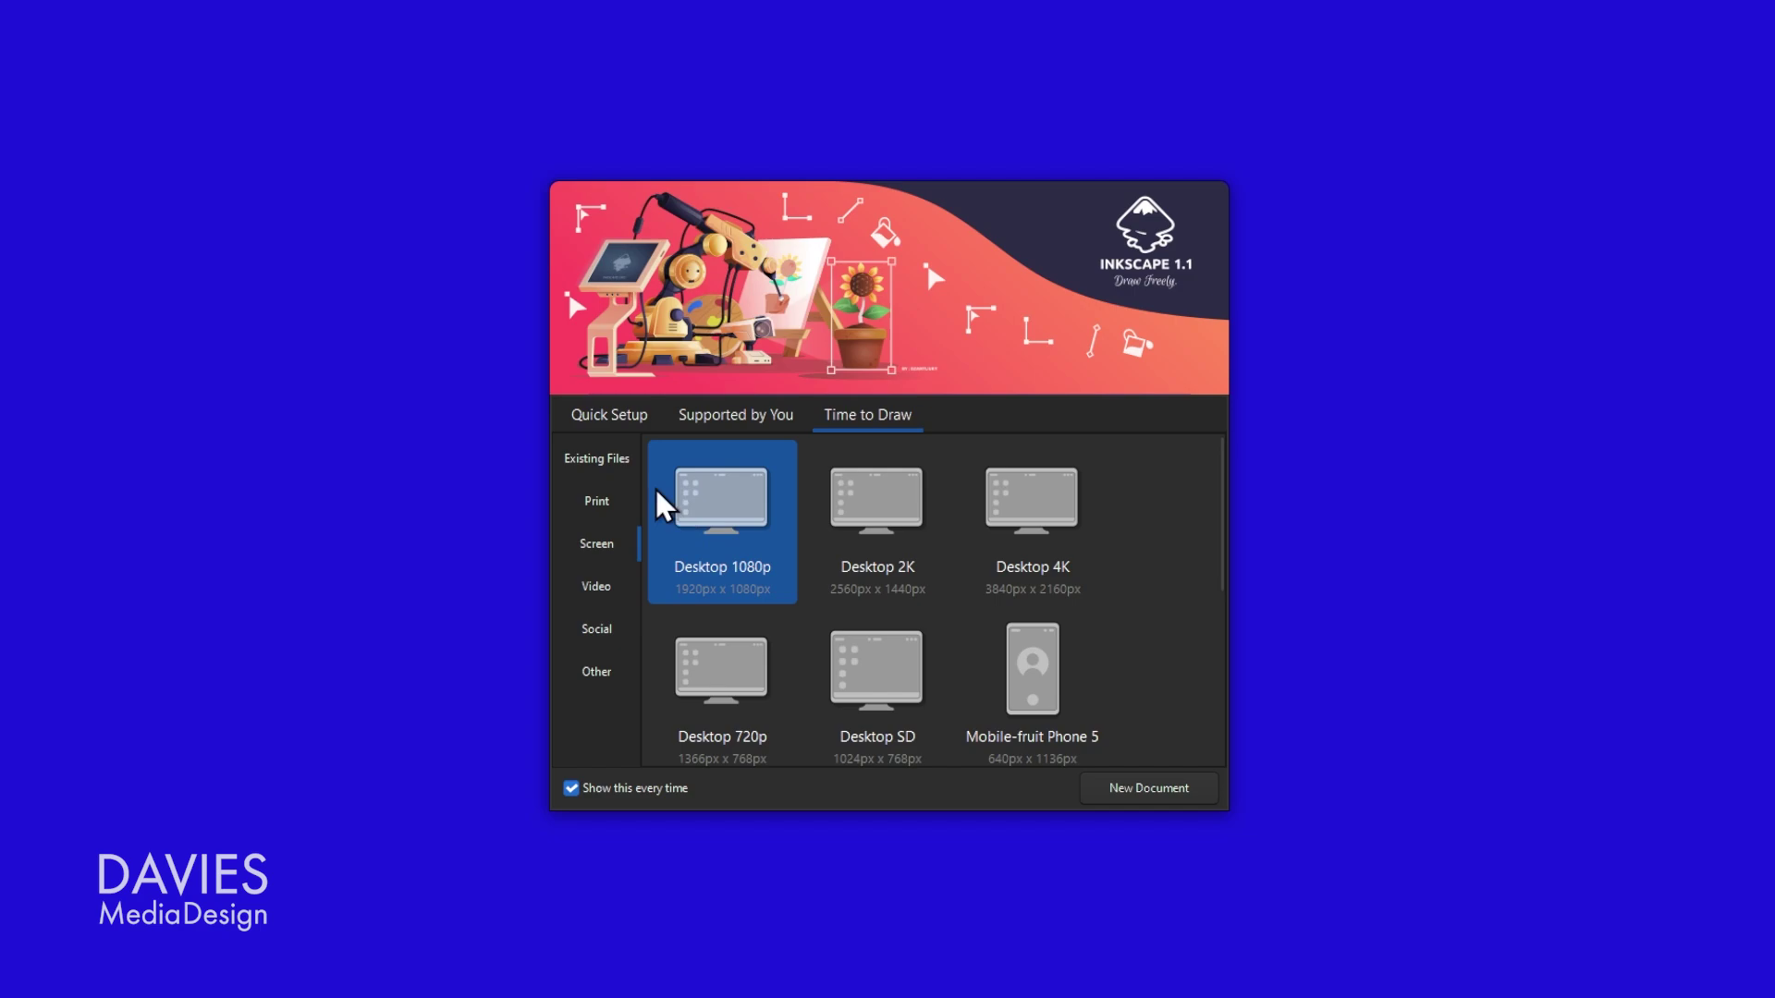
{"action": "left_click", "coordinate": [584, 459]}
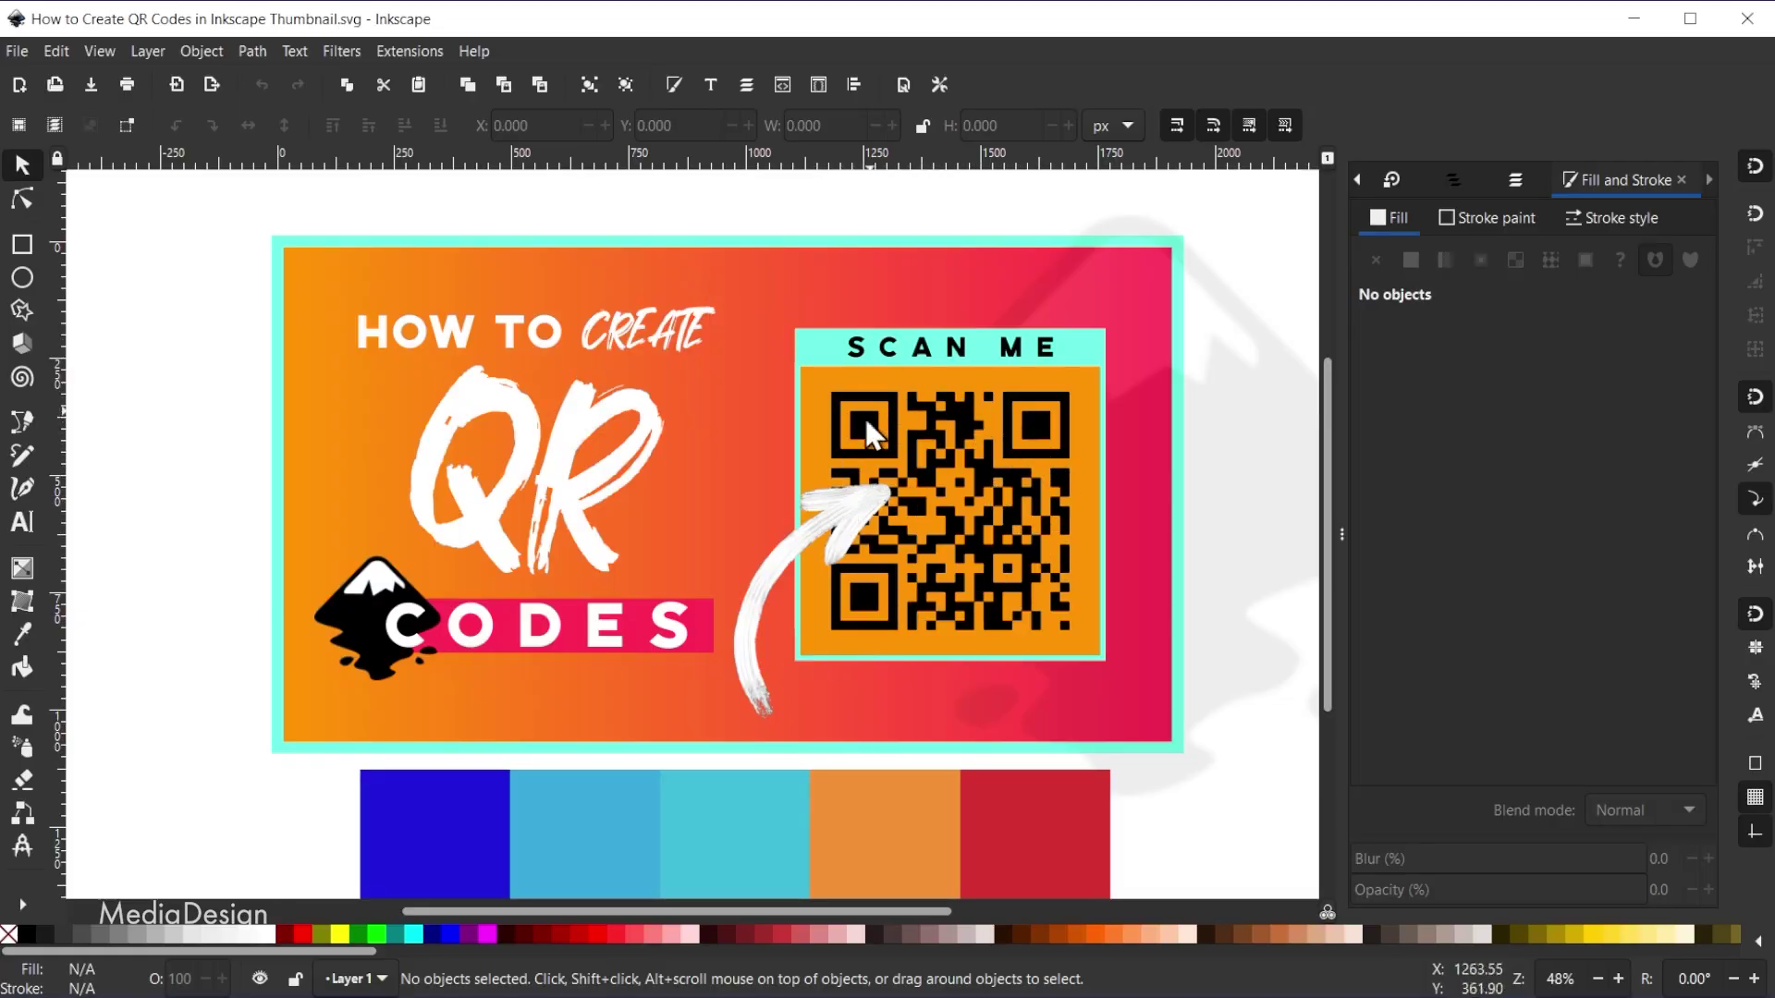
Delete the old black QR code from the Scan Me box.
{"action": "left_click", "coordinate": [1051, 561]}
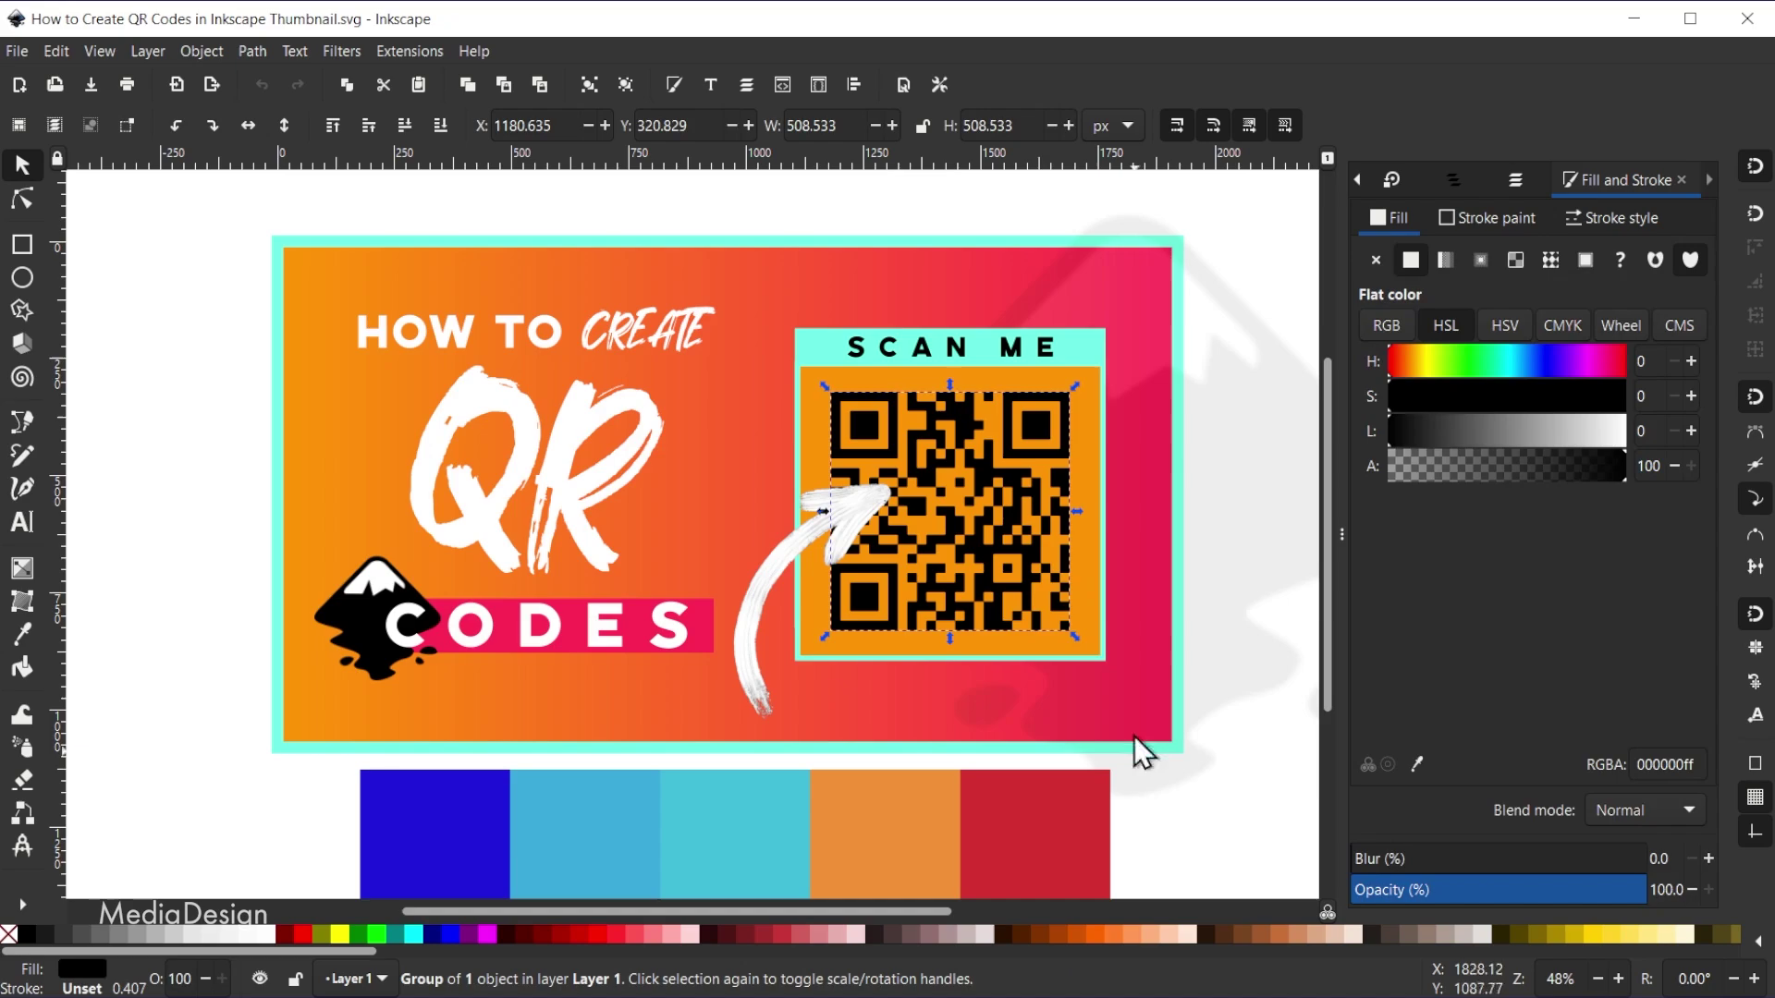
{"action": "key", "text": "Delete"}
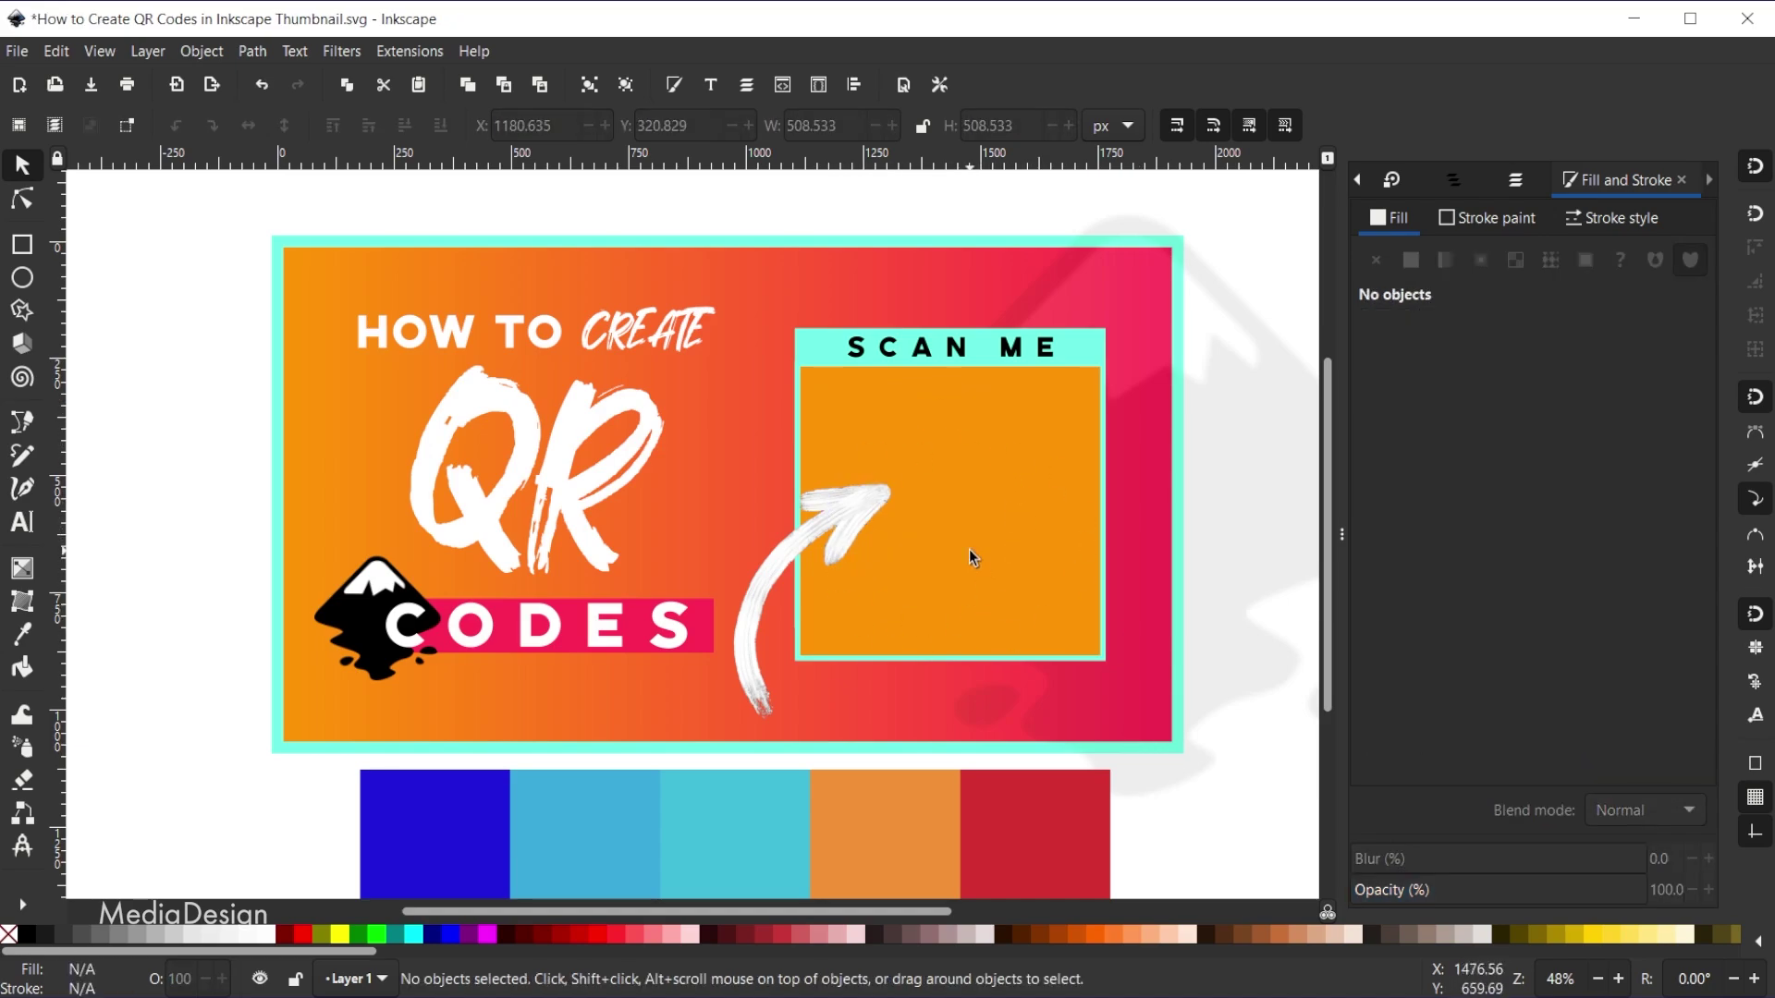
Open the Extensions > Render > Barcode > QR Code generator and move its dialog to canvas centre.
{"action": "left_click", "coordinate": [410, 52]}
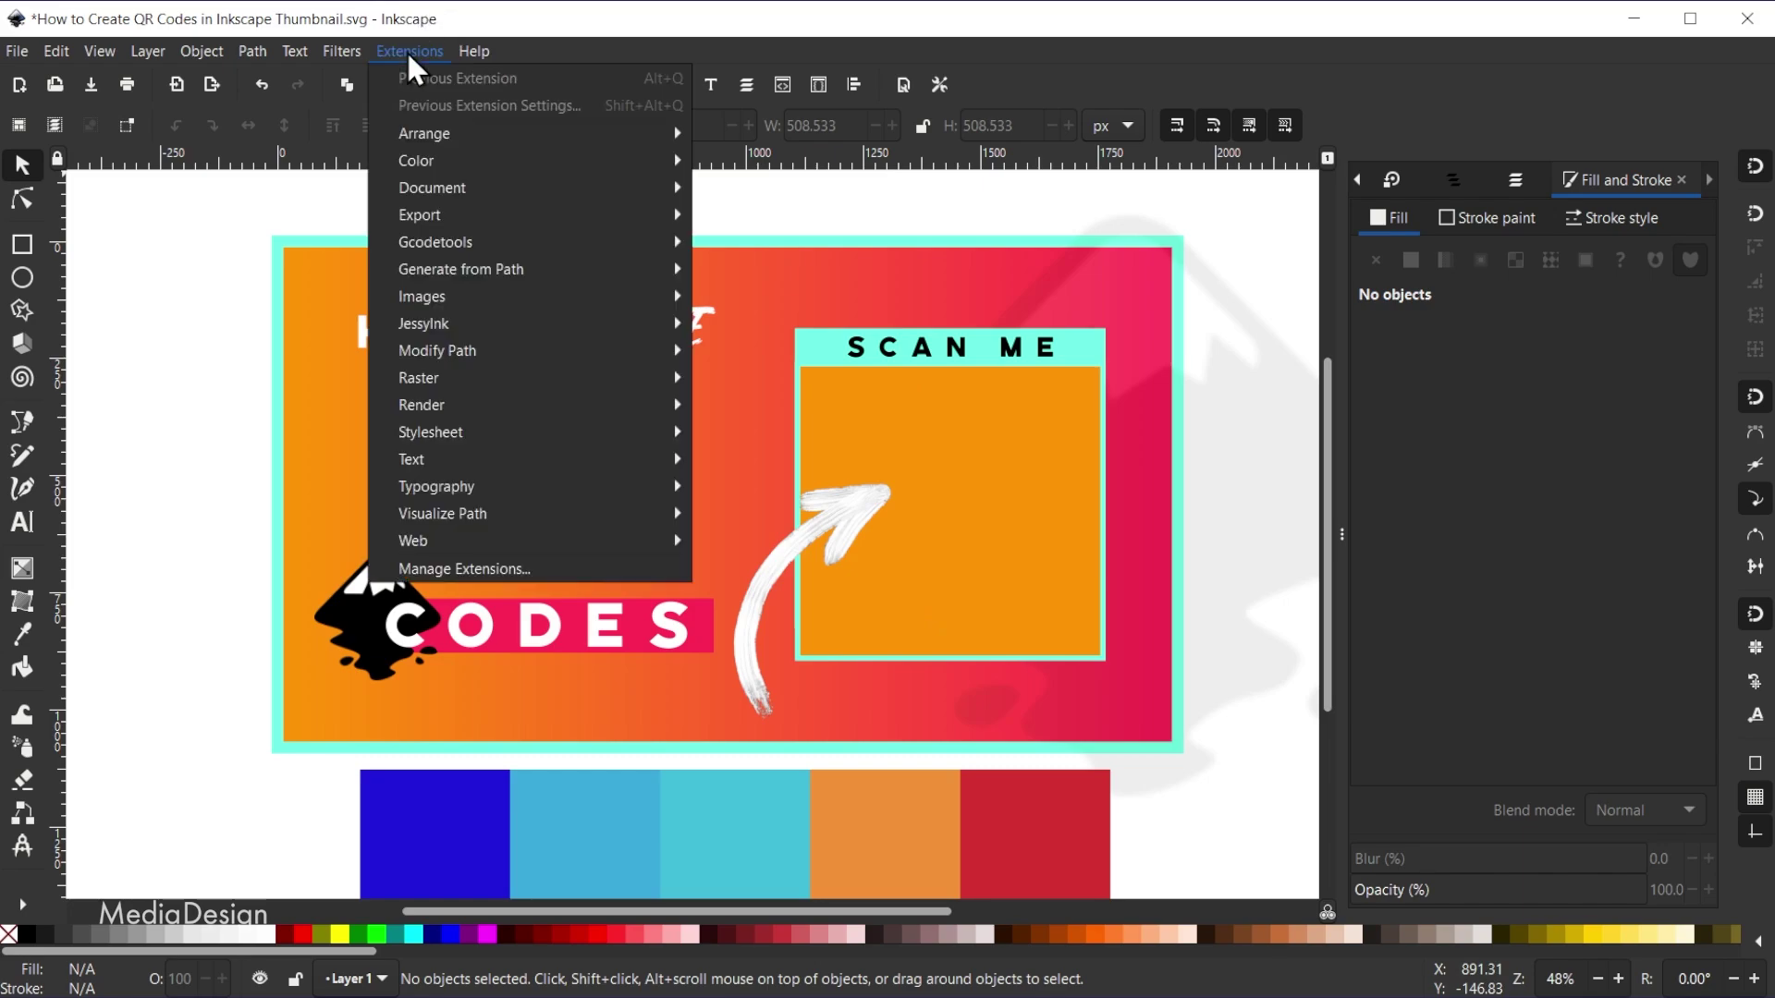
{"action": "mouse_move", "coordinate": [476, 414]}
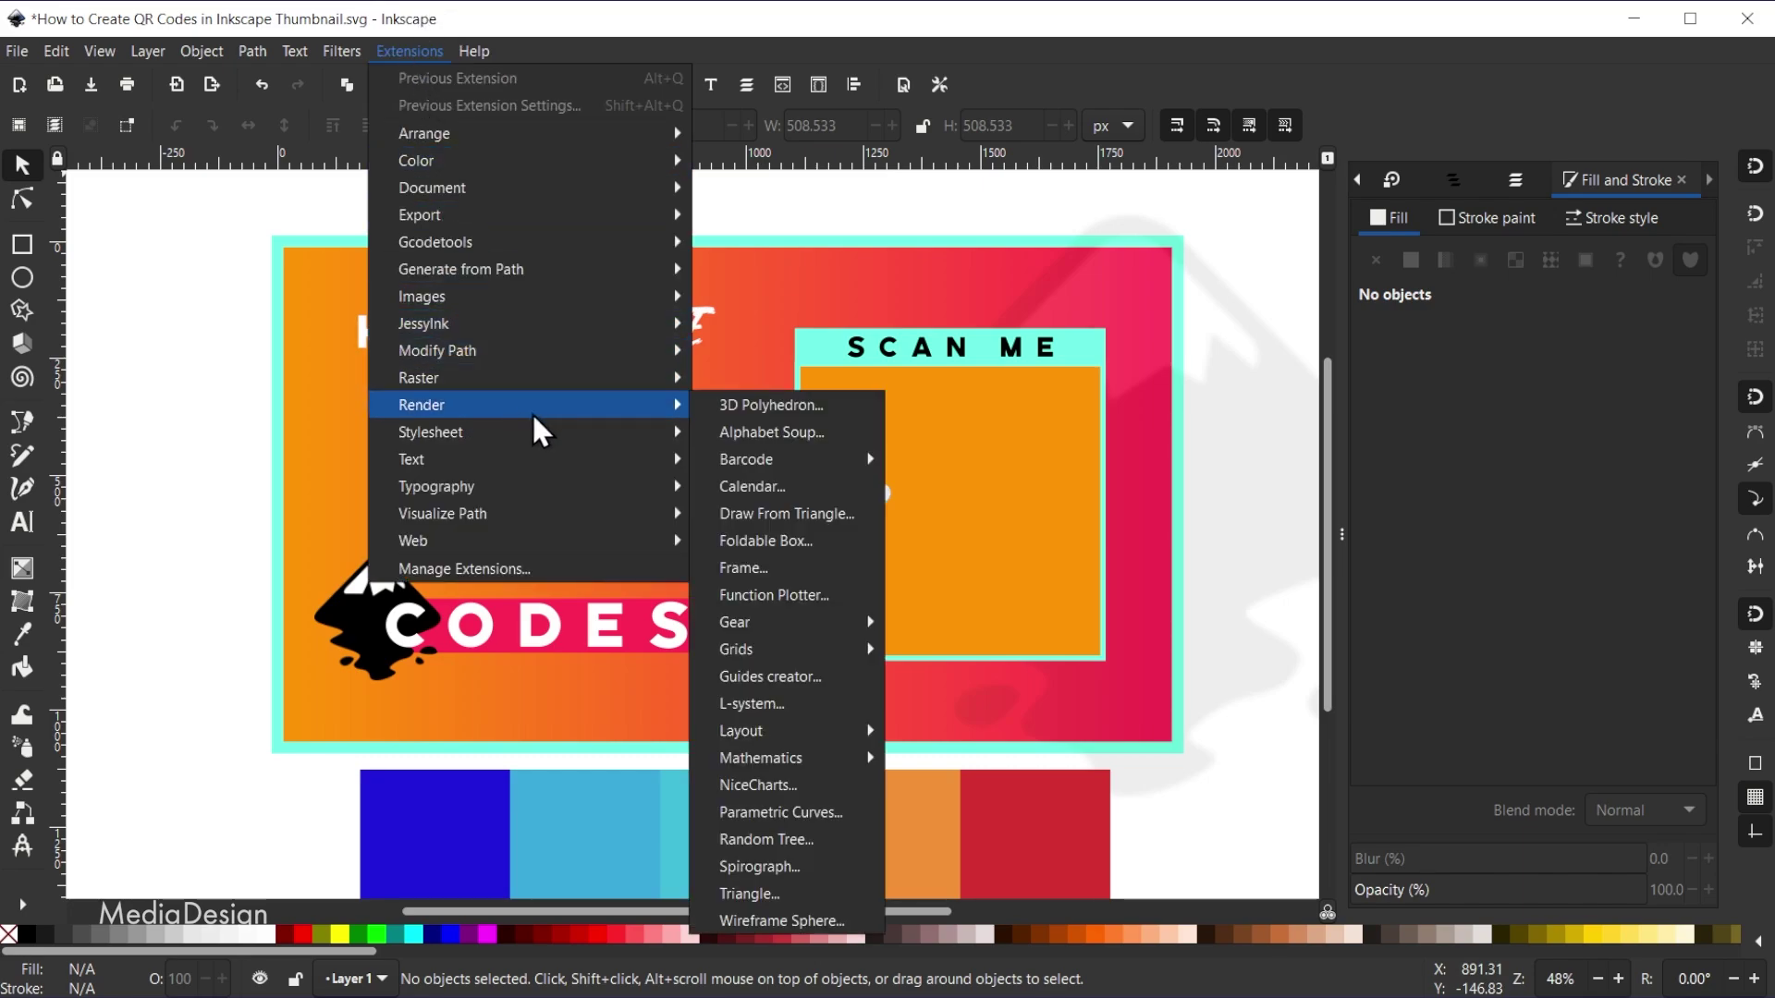
{"action": "mouse_move", "coordinate": [781, 476]}
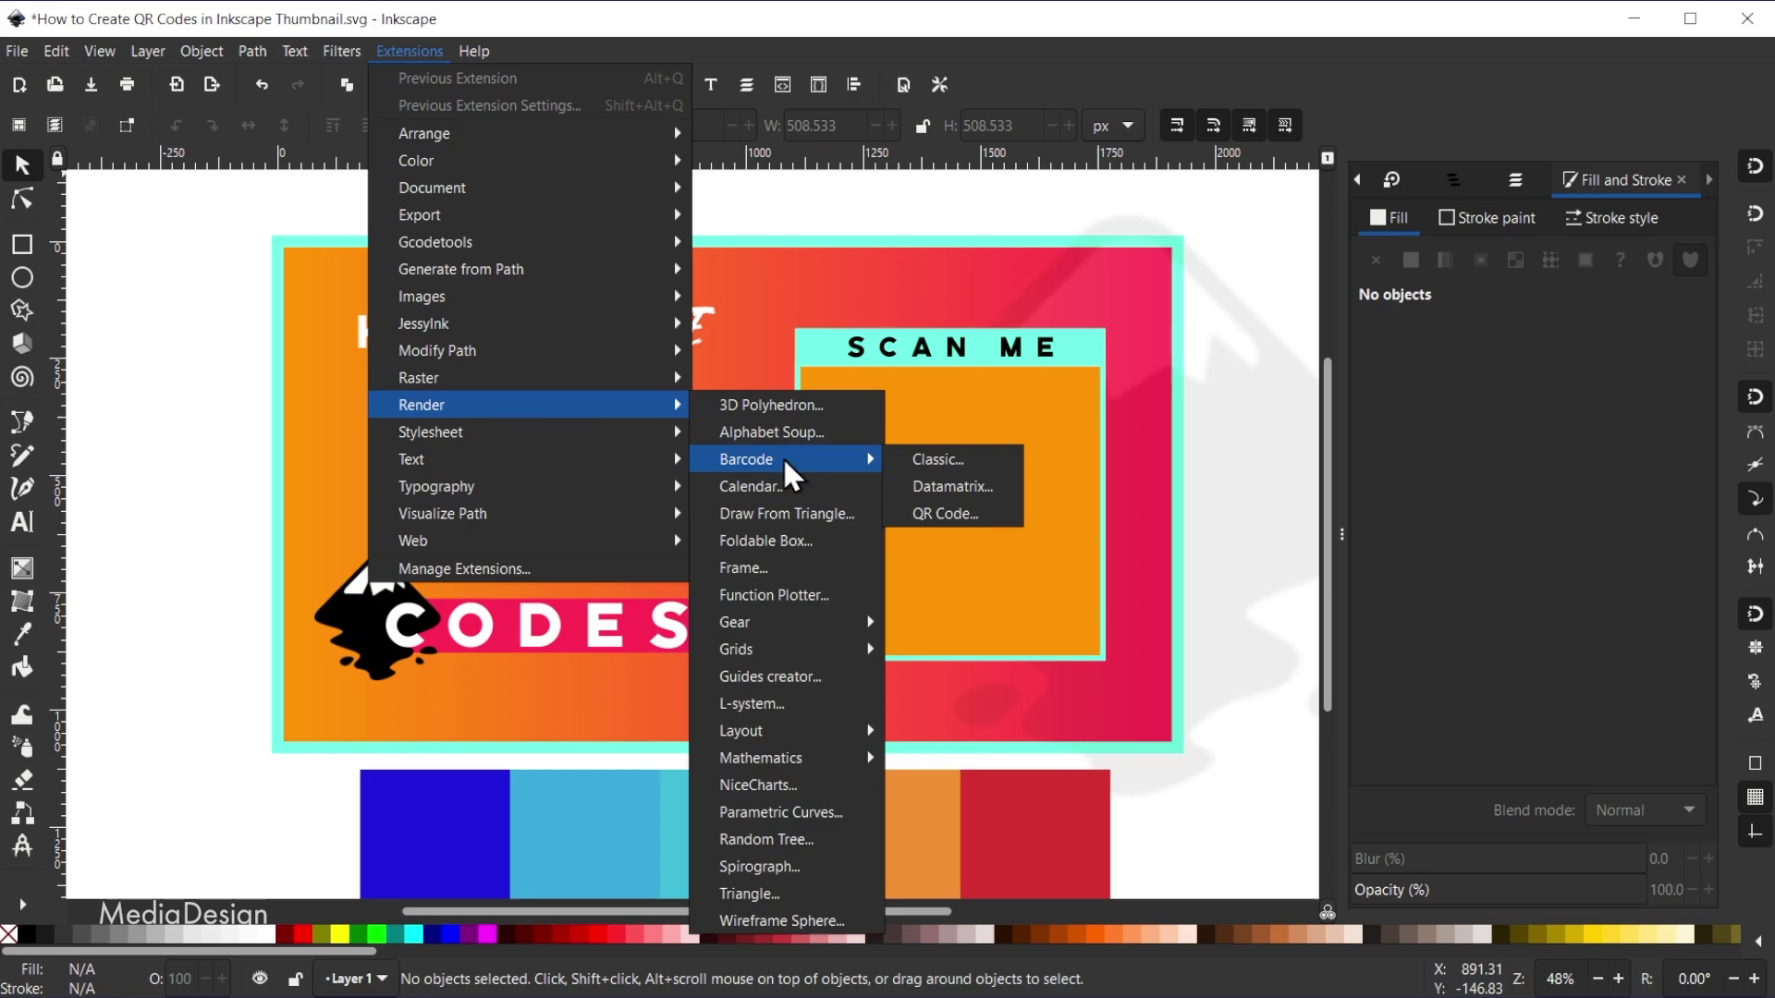
{"action": "left_click", "coordinate": [936, 515]}
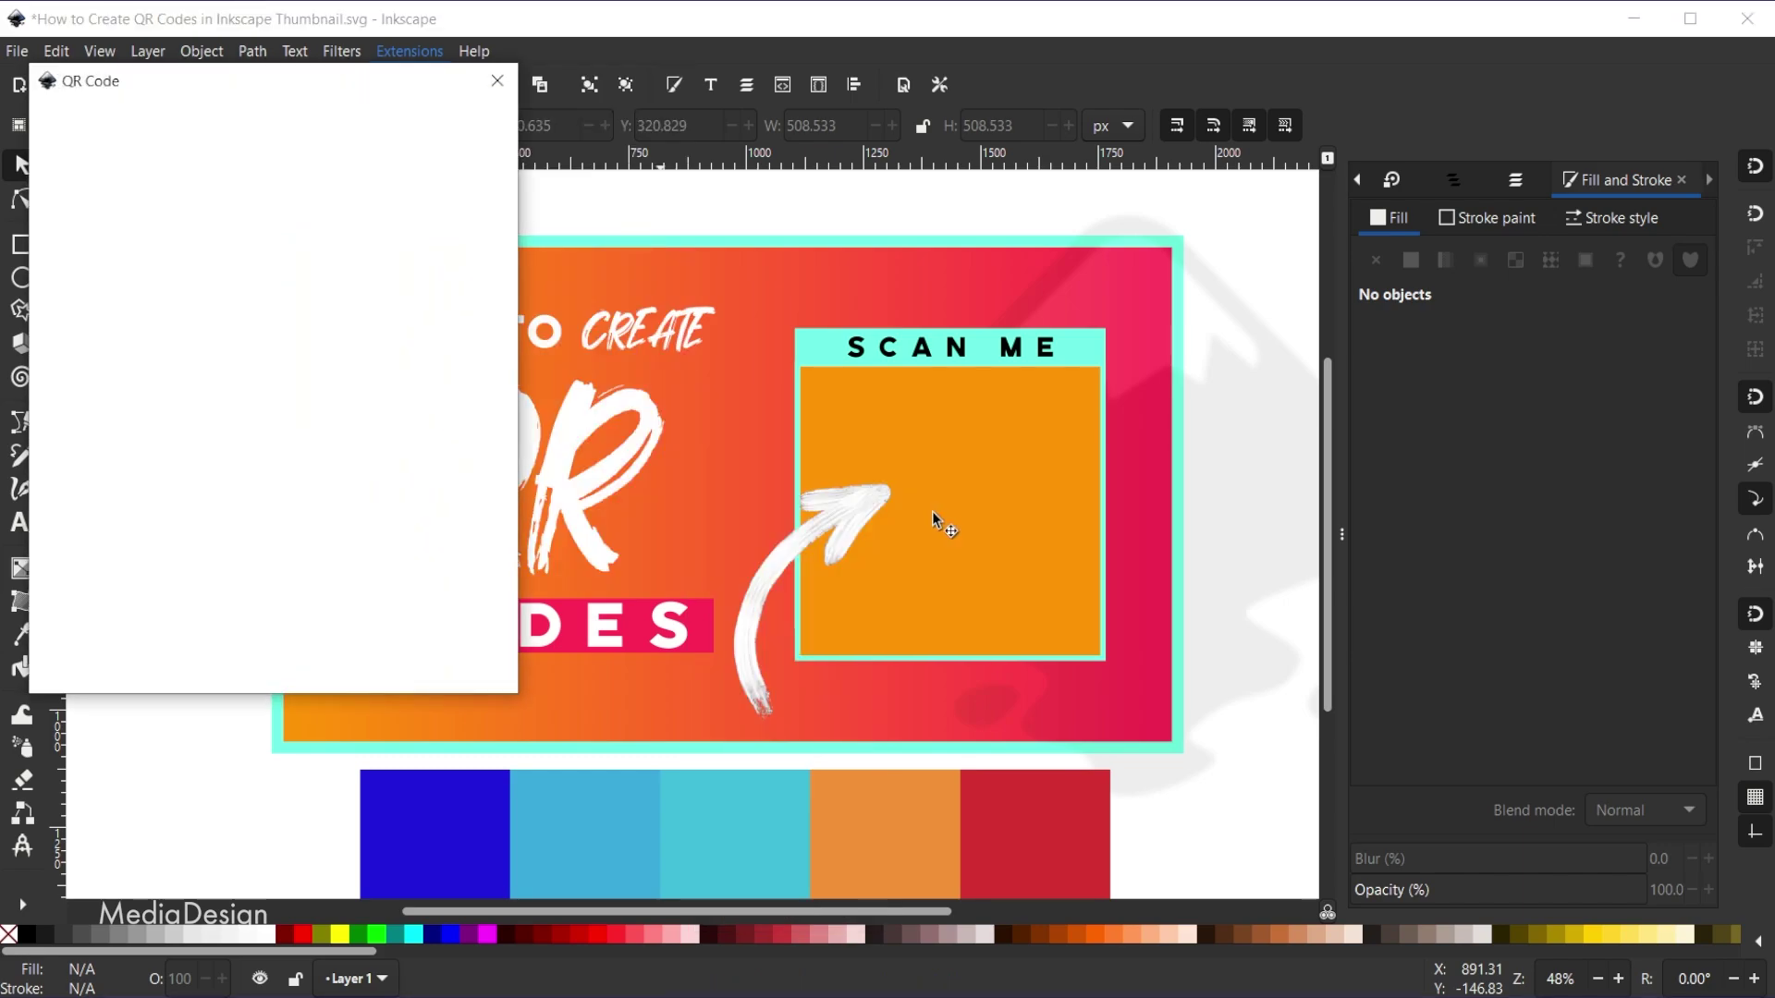
{"action": "left_click_drag", "start_coordinate": [285, 76], "coordinate": [536, 181]}
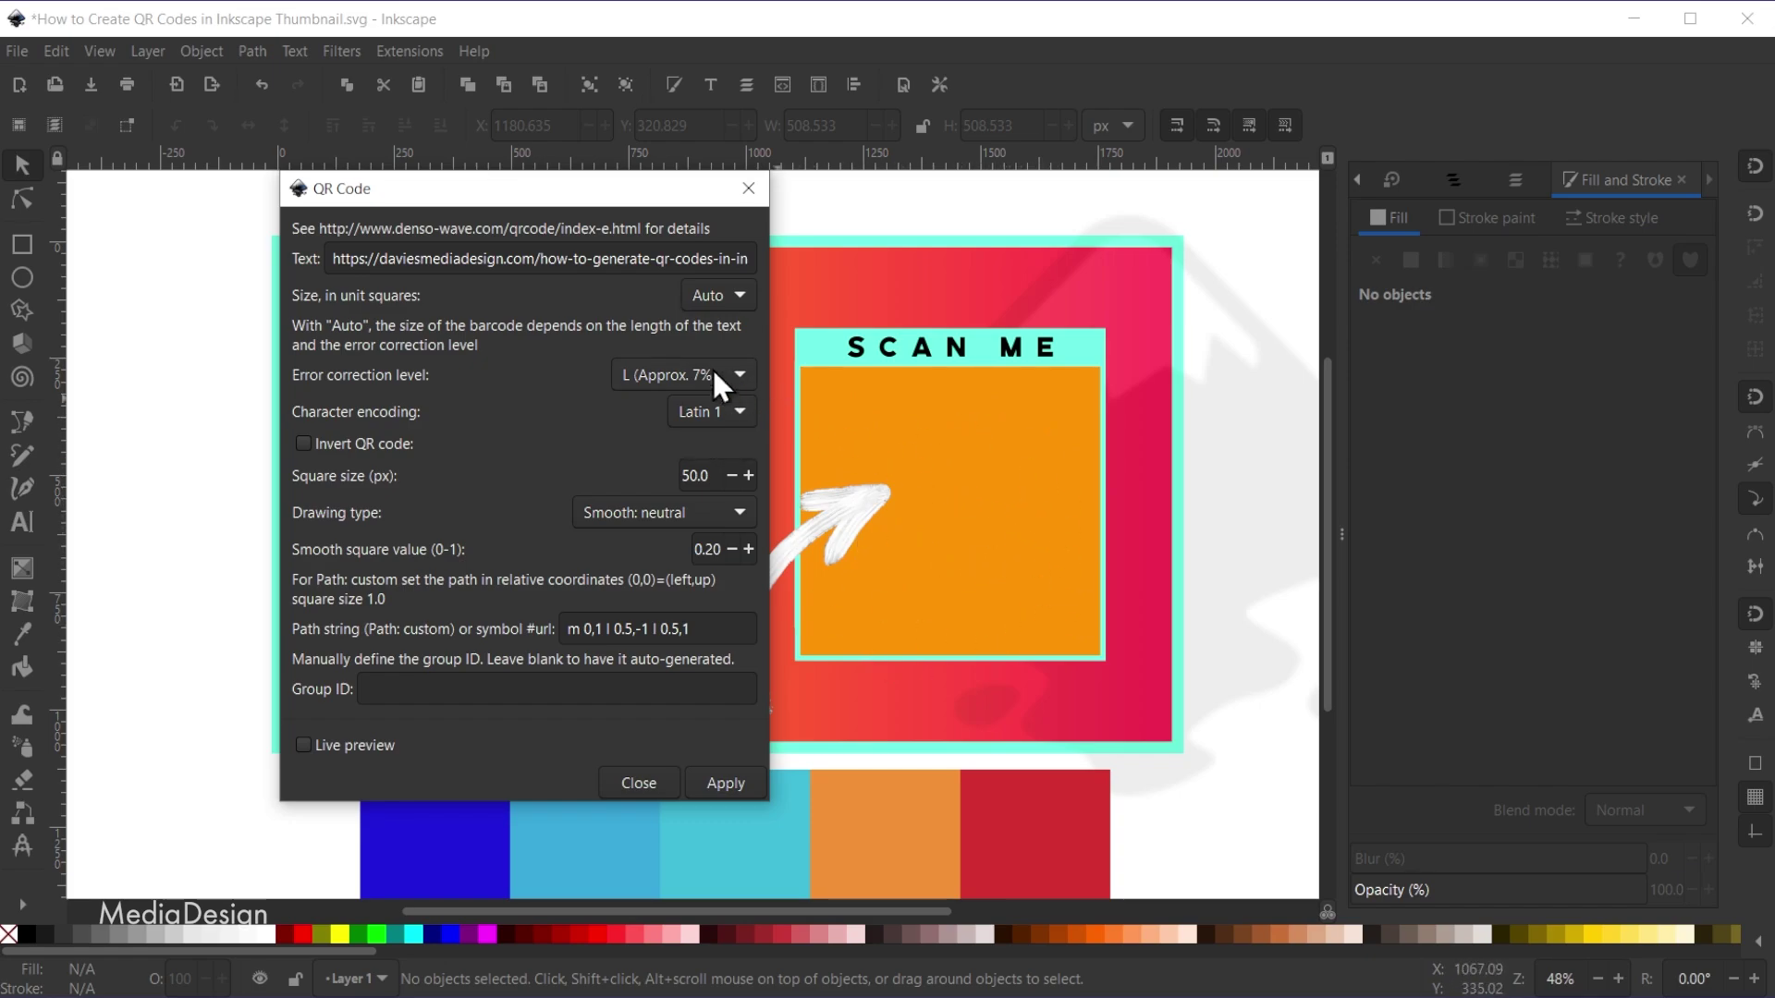
Replace the text with daviesmediadesign.com, preview it live, and apply the QR code to the document.
{"action": "triple_click", "coordinate": [556, 259]}
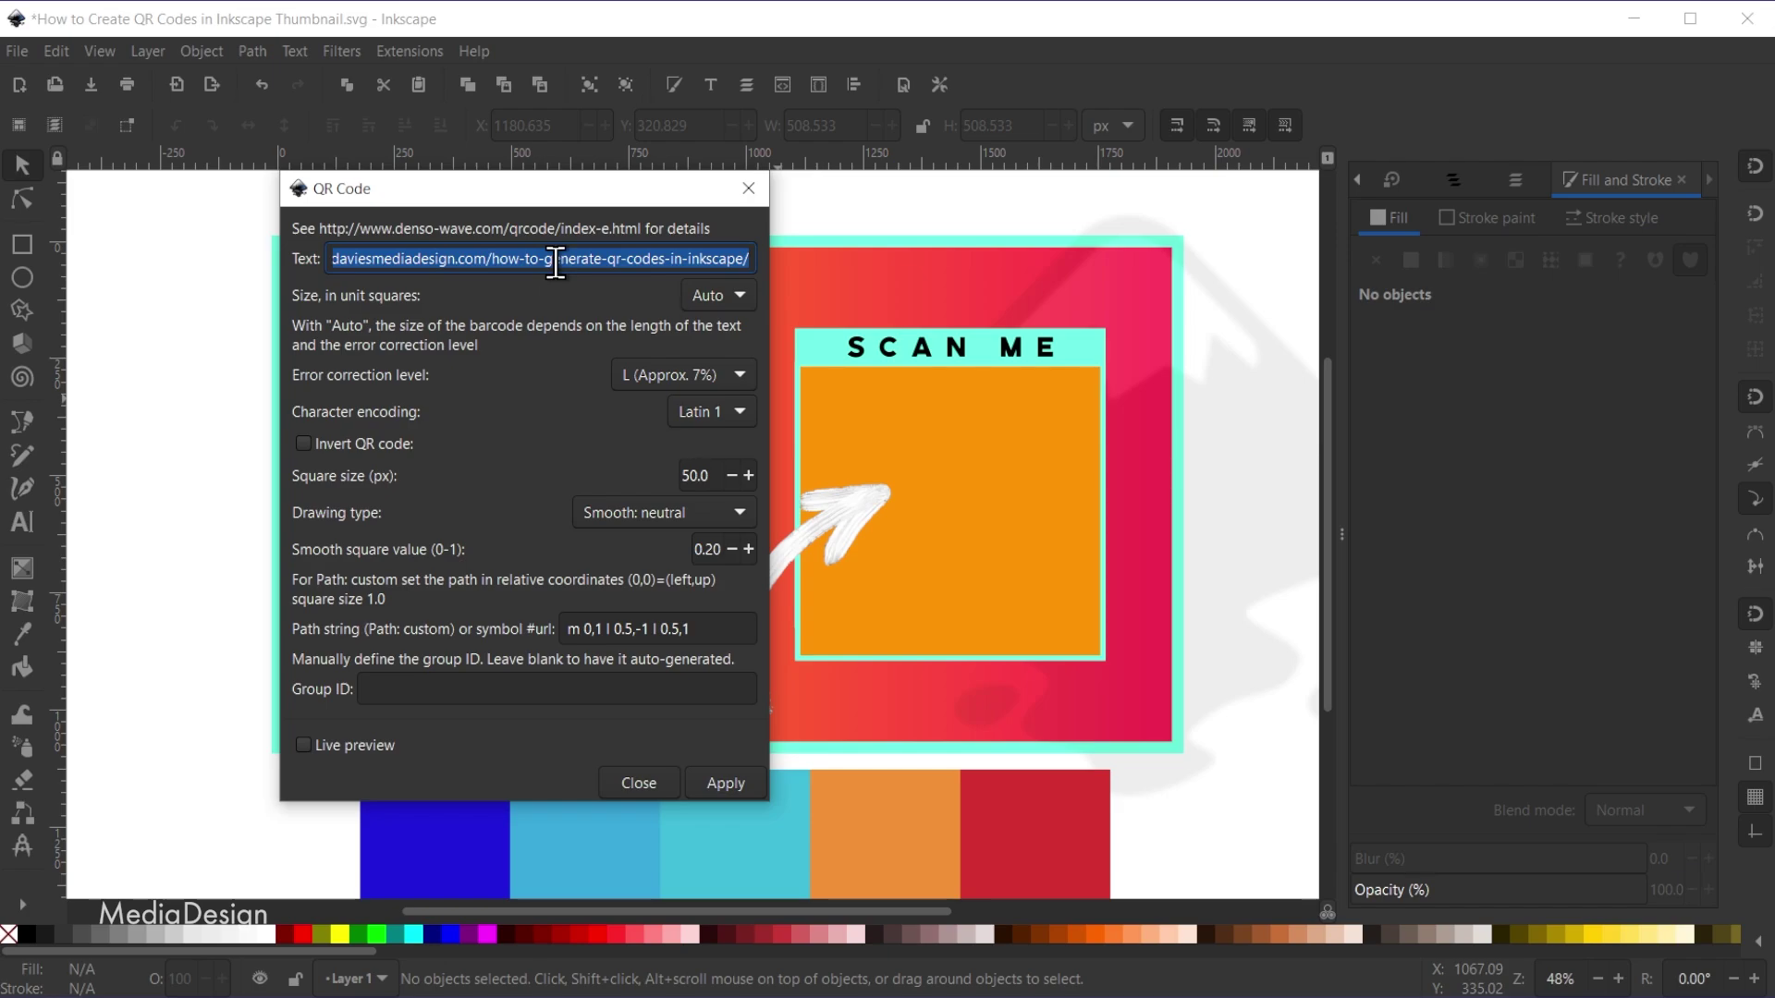
{"action": "type", "text": "daviesmediadesign.com"}
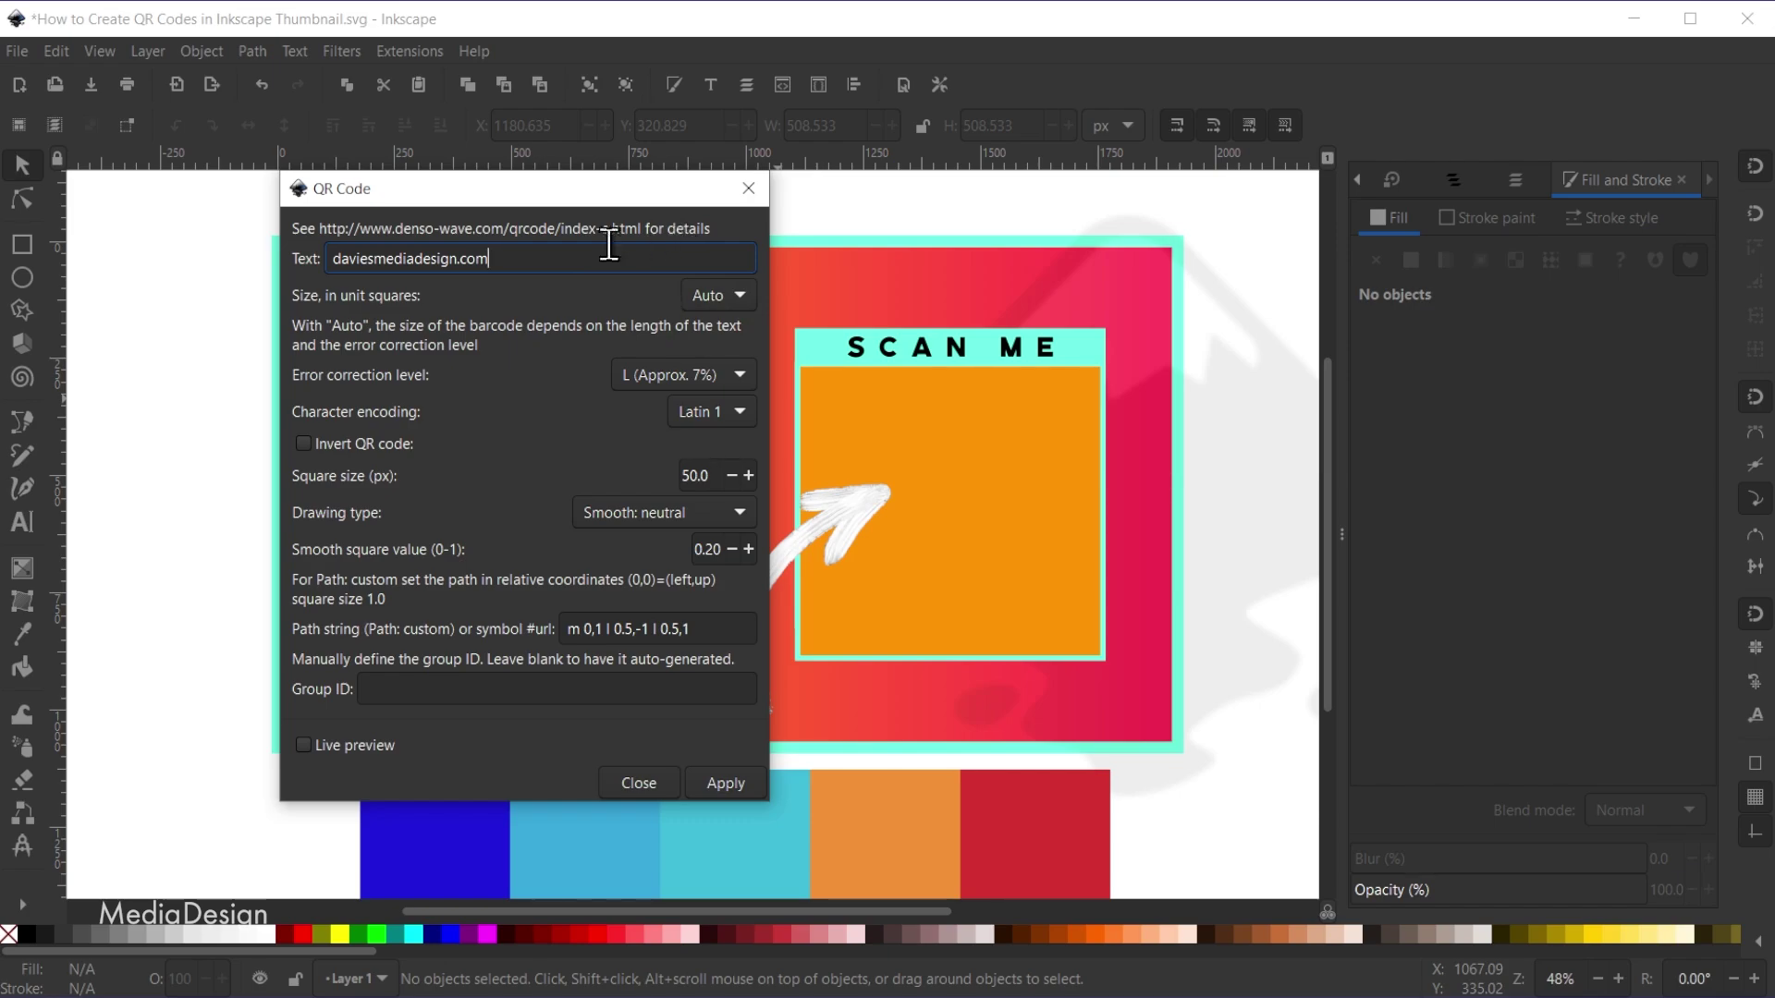
{"action": "left_click", "coordinate": [303, 747]}
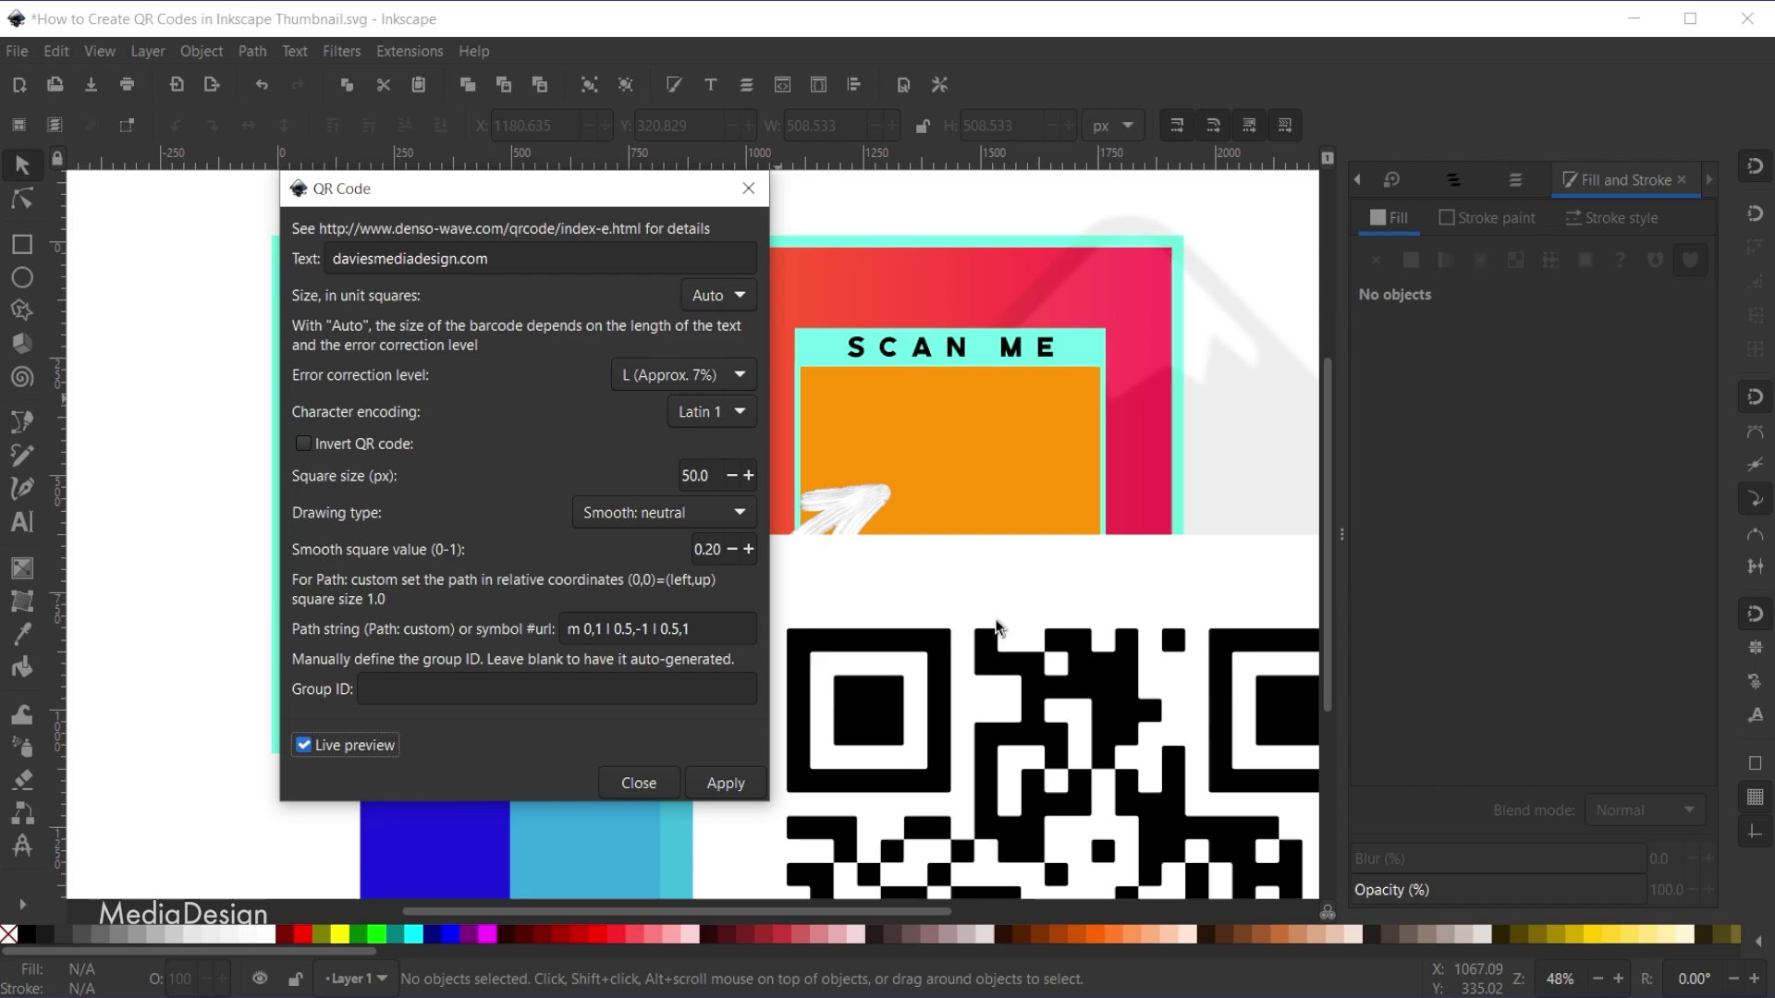
{"action": "left_click", "coordinate": [722, 790]}
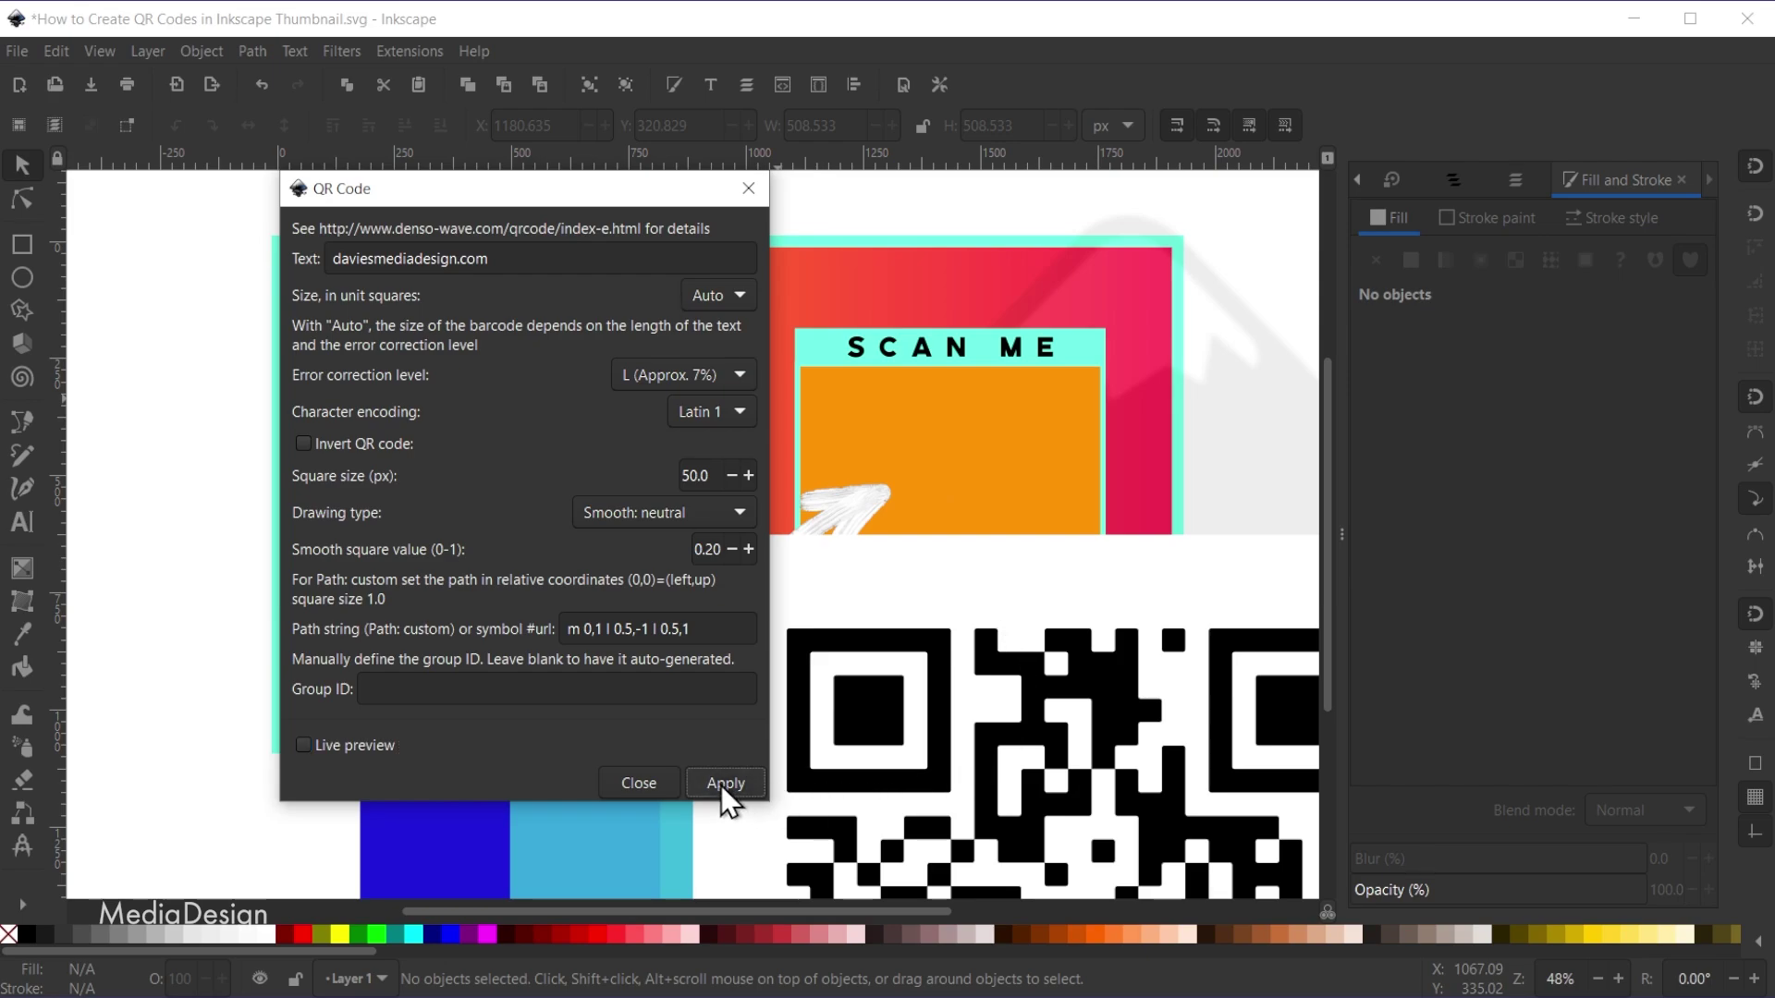
{"action": "left_click", "coordinate": [638, 784]}
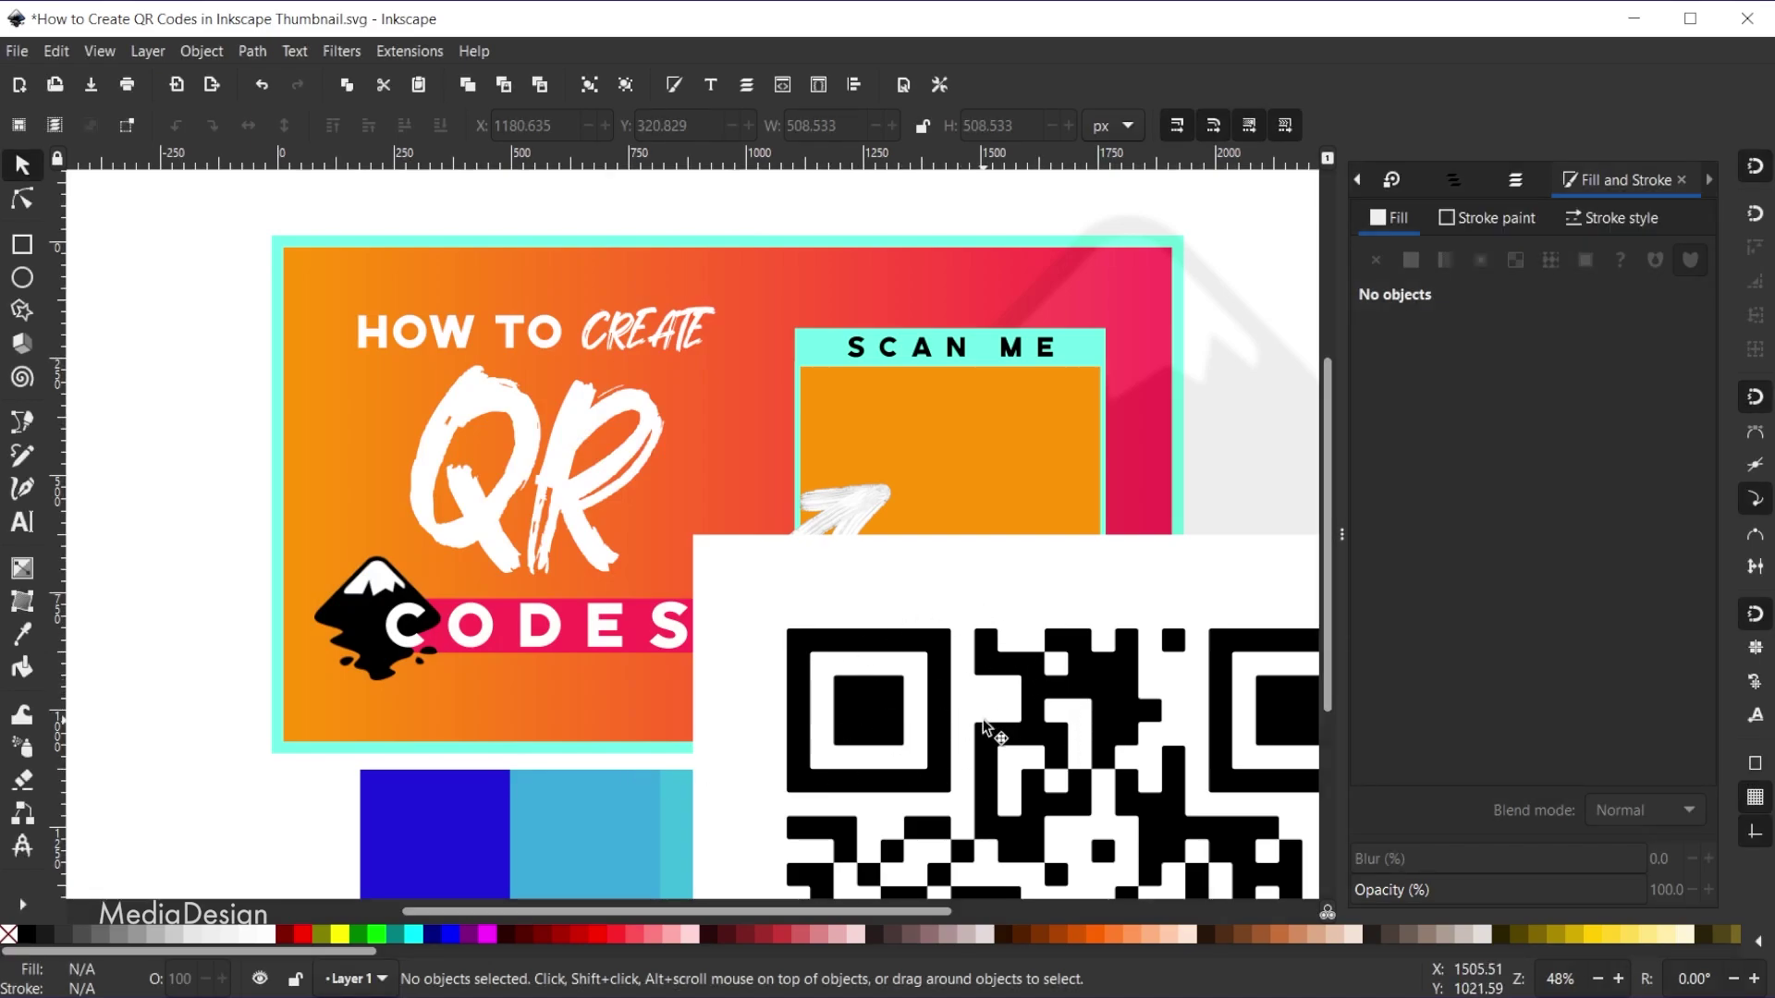
Zoom out to 24% and drag the new QR code up and left over the thumbnail.
{"action": "scroll", "coordinate": [1073, 737], "scroll_direction": "down", "scroll_amount": 2}
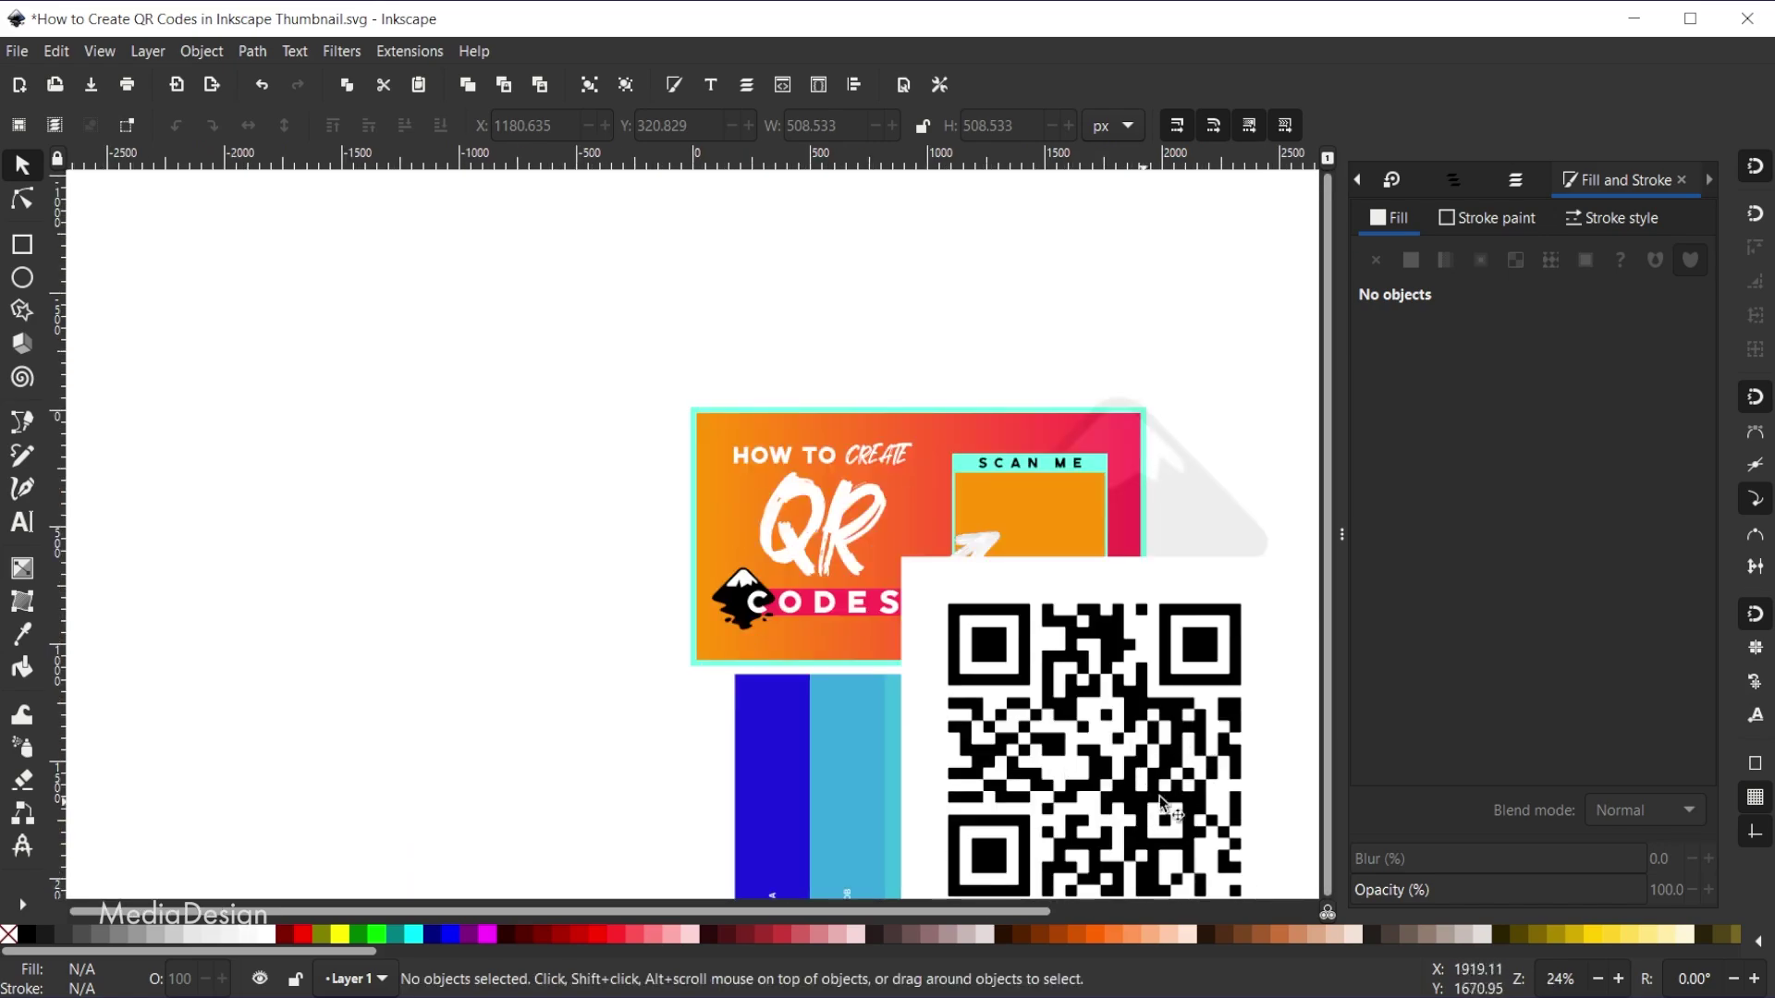
{"action": "left_click_drag", "start_coordinate": [1116, 774], "coordinate": [1080, 607]}
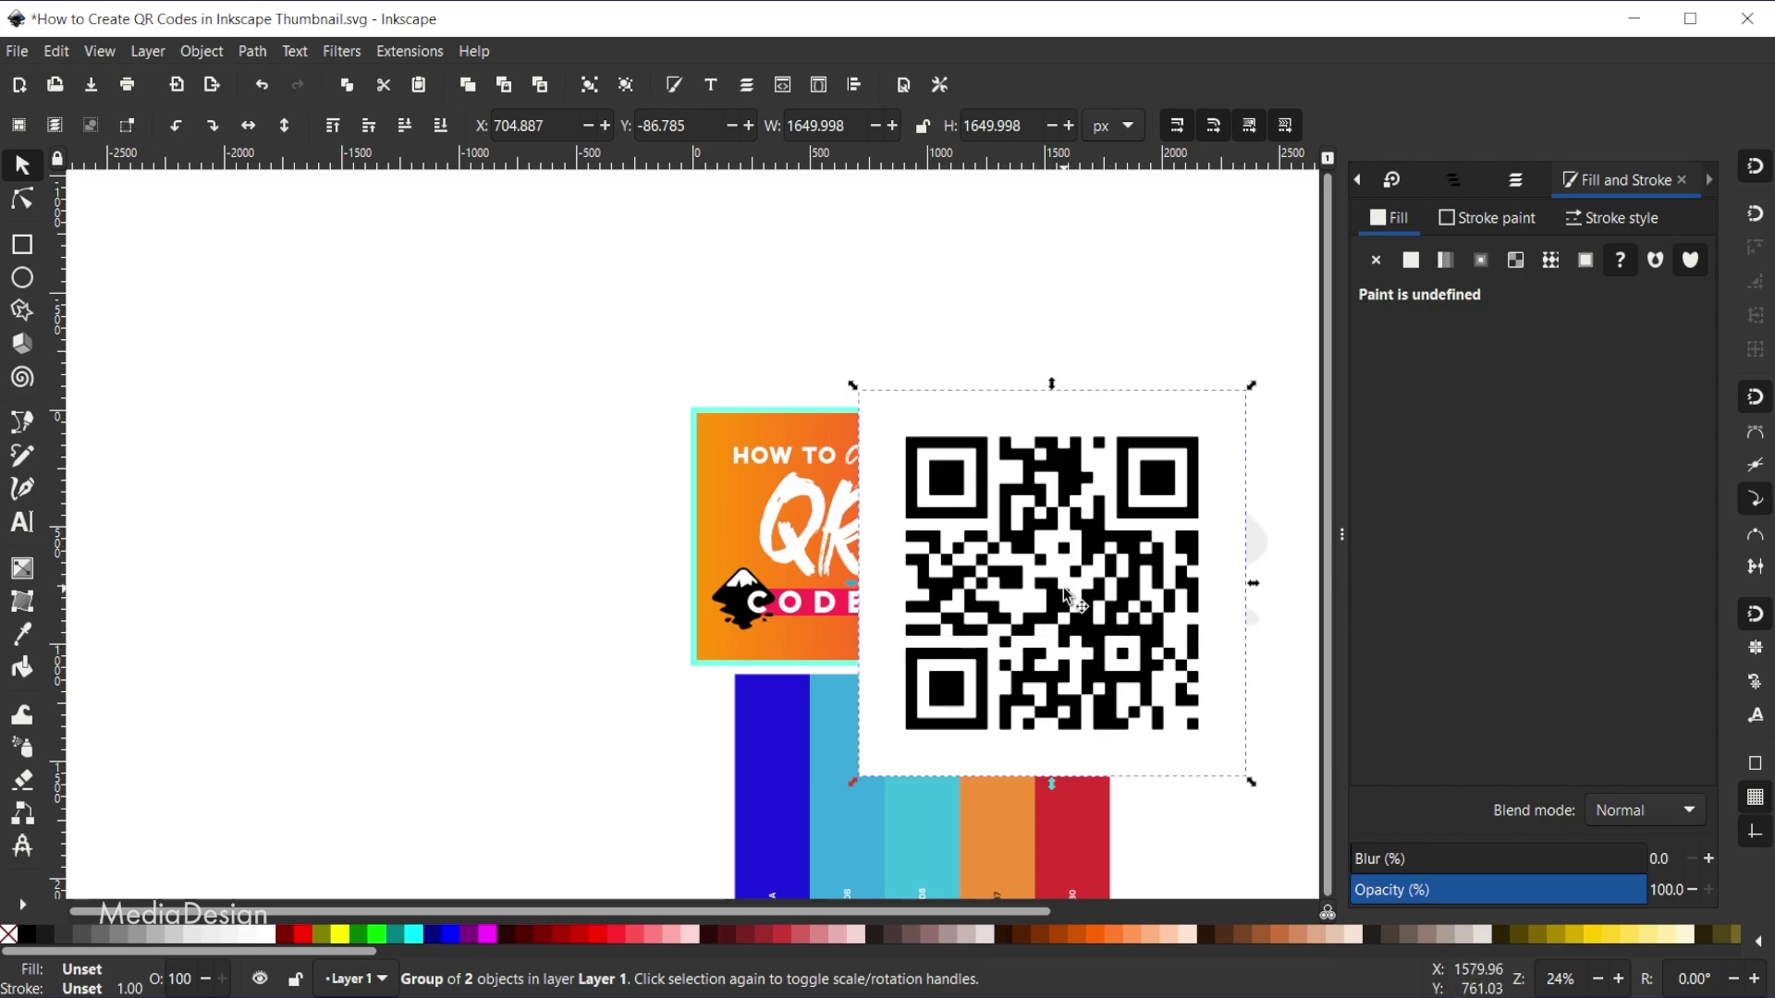
Ungroup the new QR code from its background square.
{"action": "right_click", "coordinate": [1066, 592]}
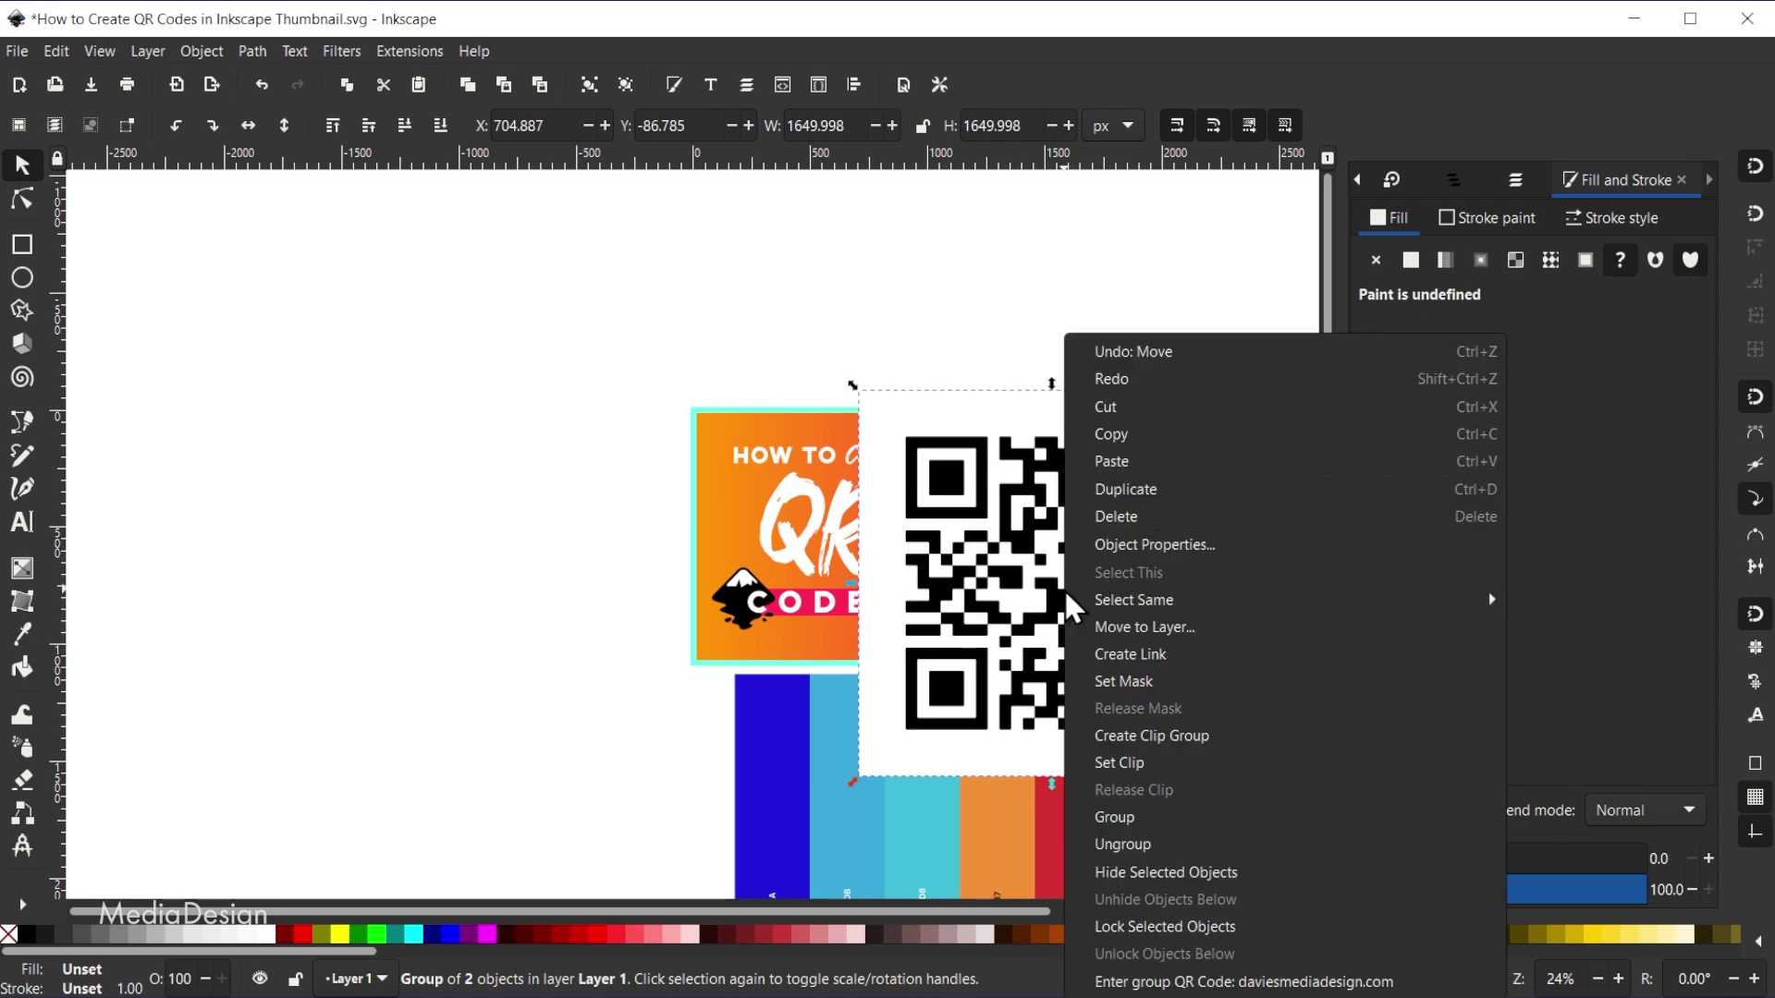
{"action": "left_click", "coordinate": [1135, 843]}
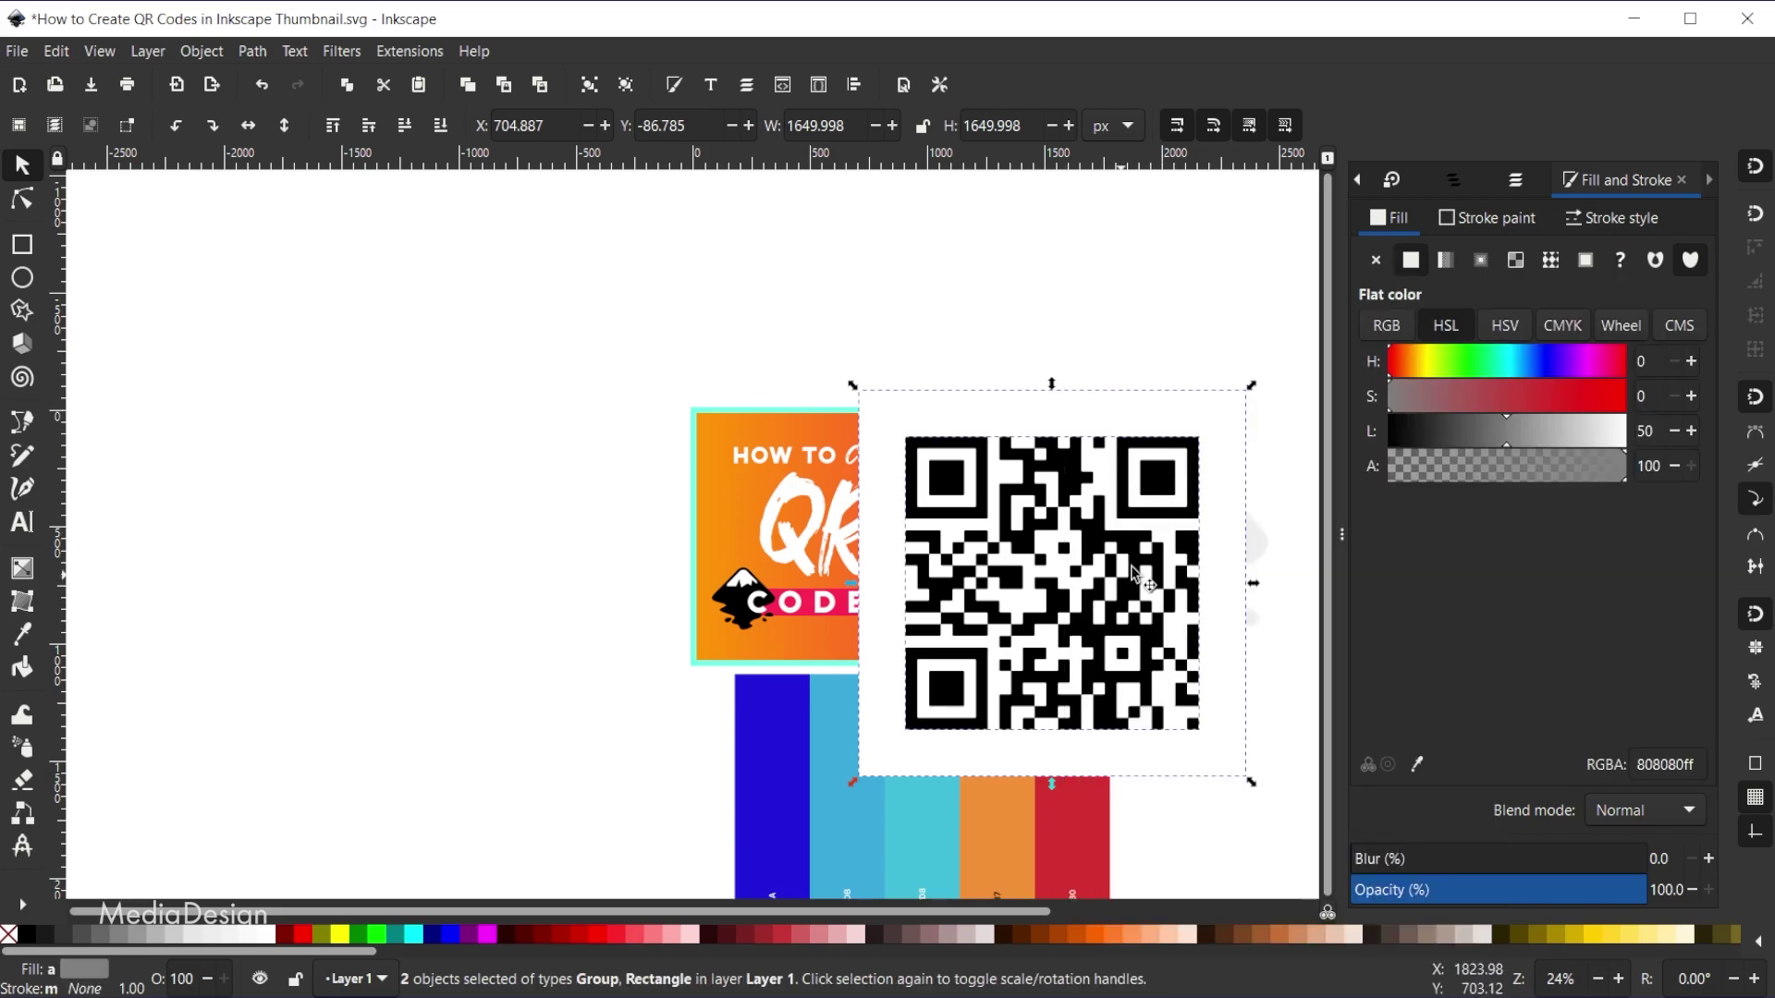
{"action": "left_click", "coordinate": [1119, 328]}
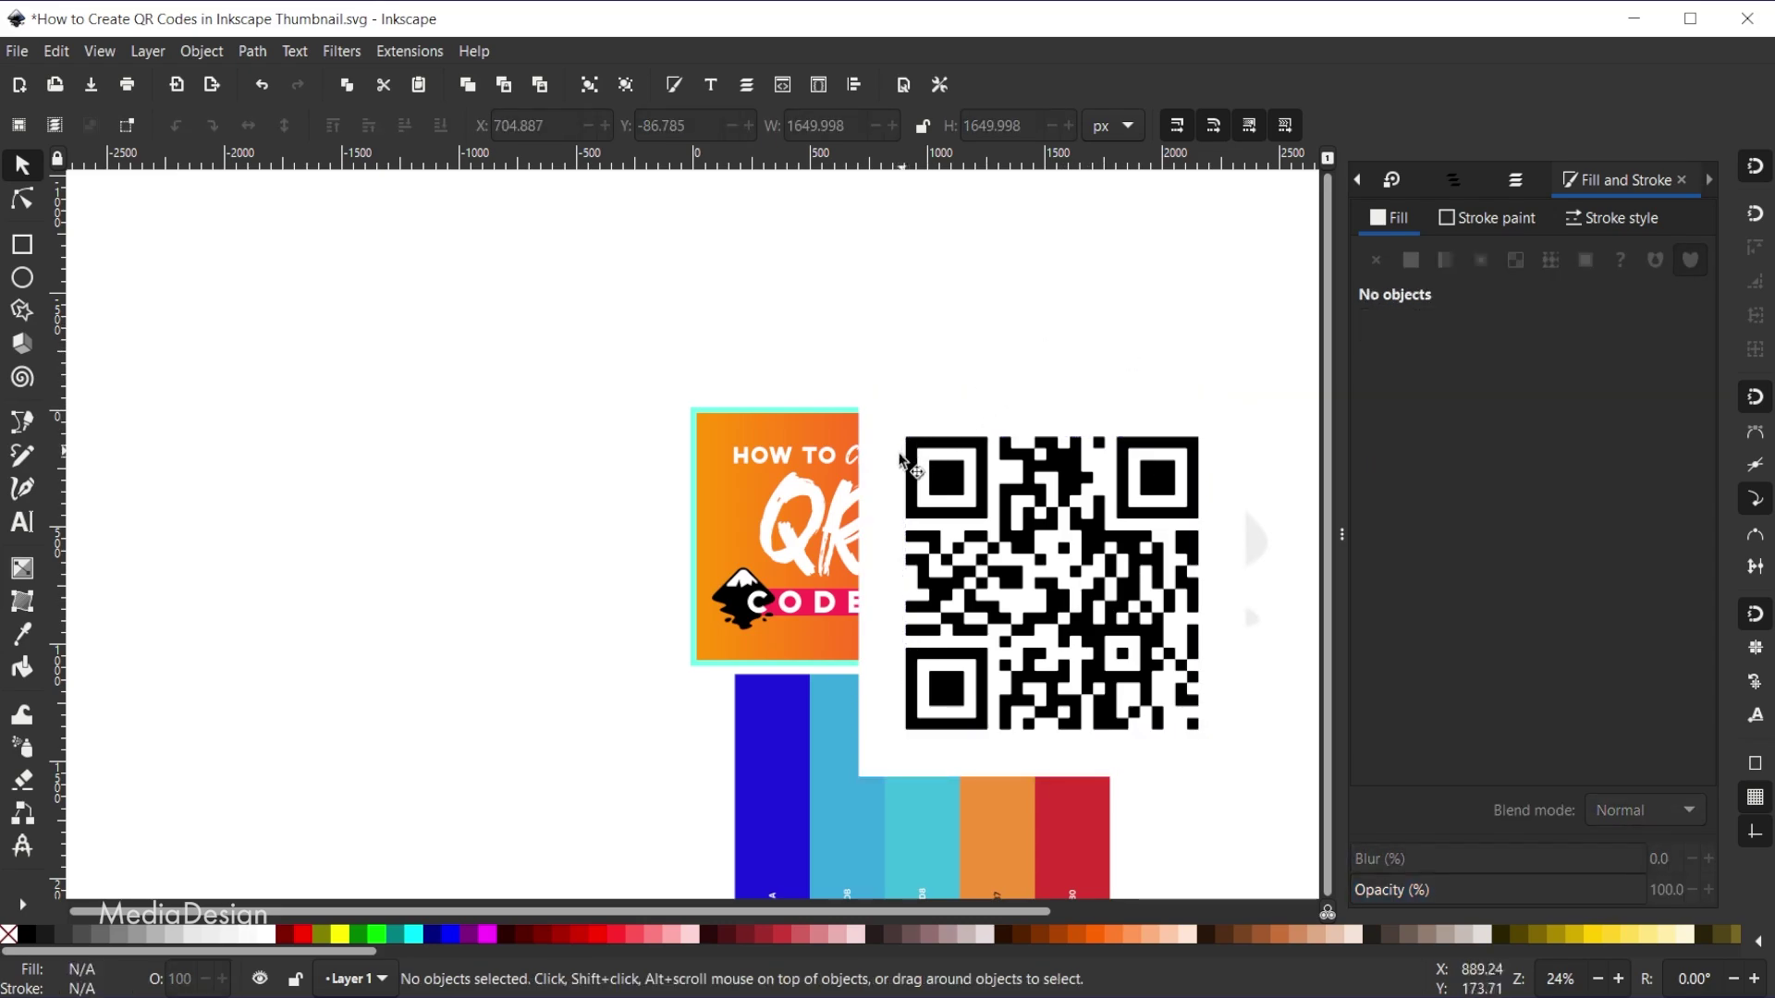
Select the background square, test aqua, blue, fuchsia and dark red fills, then delete it.
{"action": "left_click", "coordinate": [881, 541]}
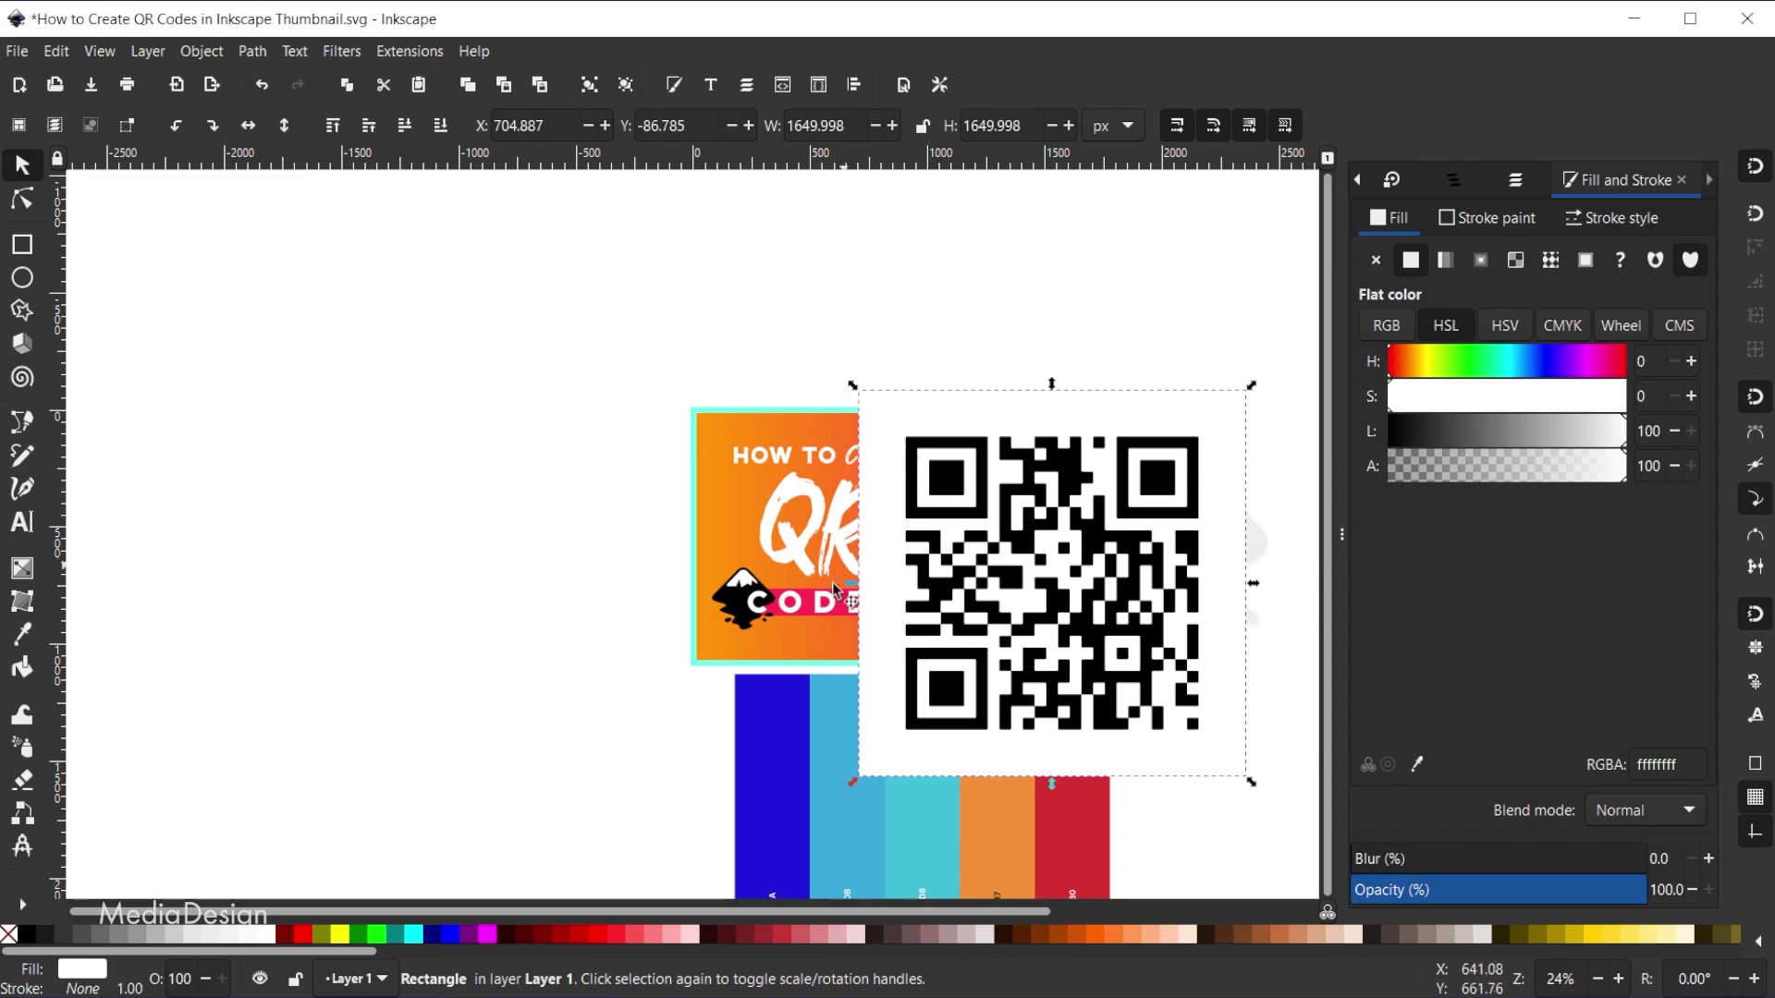
{"action": "left_click", "coordinate": [413, 934]}
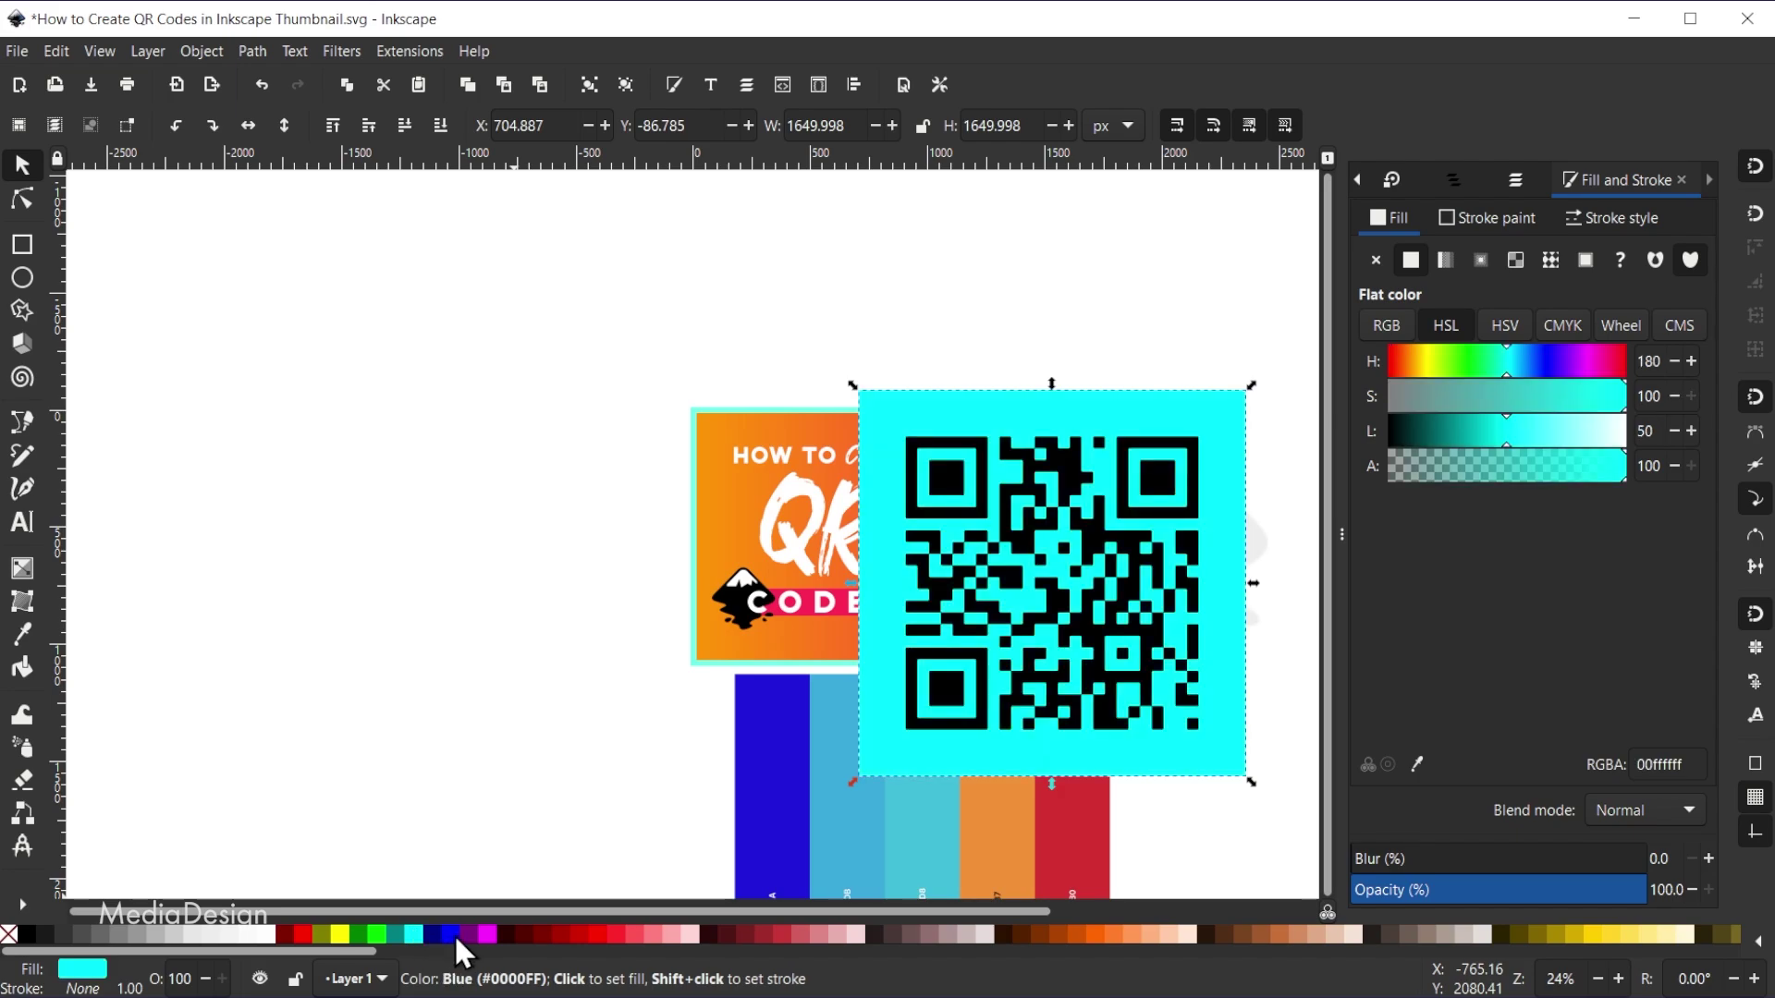
{"action": "left_click", "coordinate": [453, 933]}
{"action": "left_click", "coordinate": [483, 933]}
{"action": "left_click", "coordinate": [502, 935]}
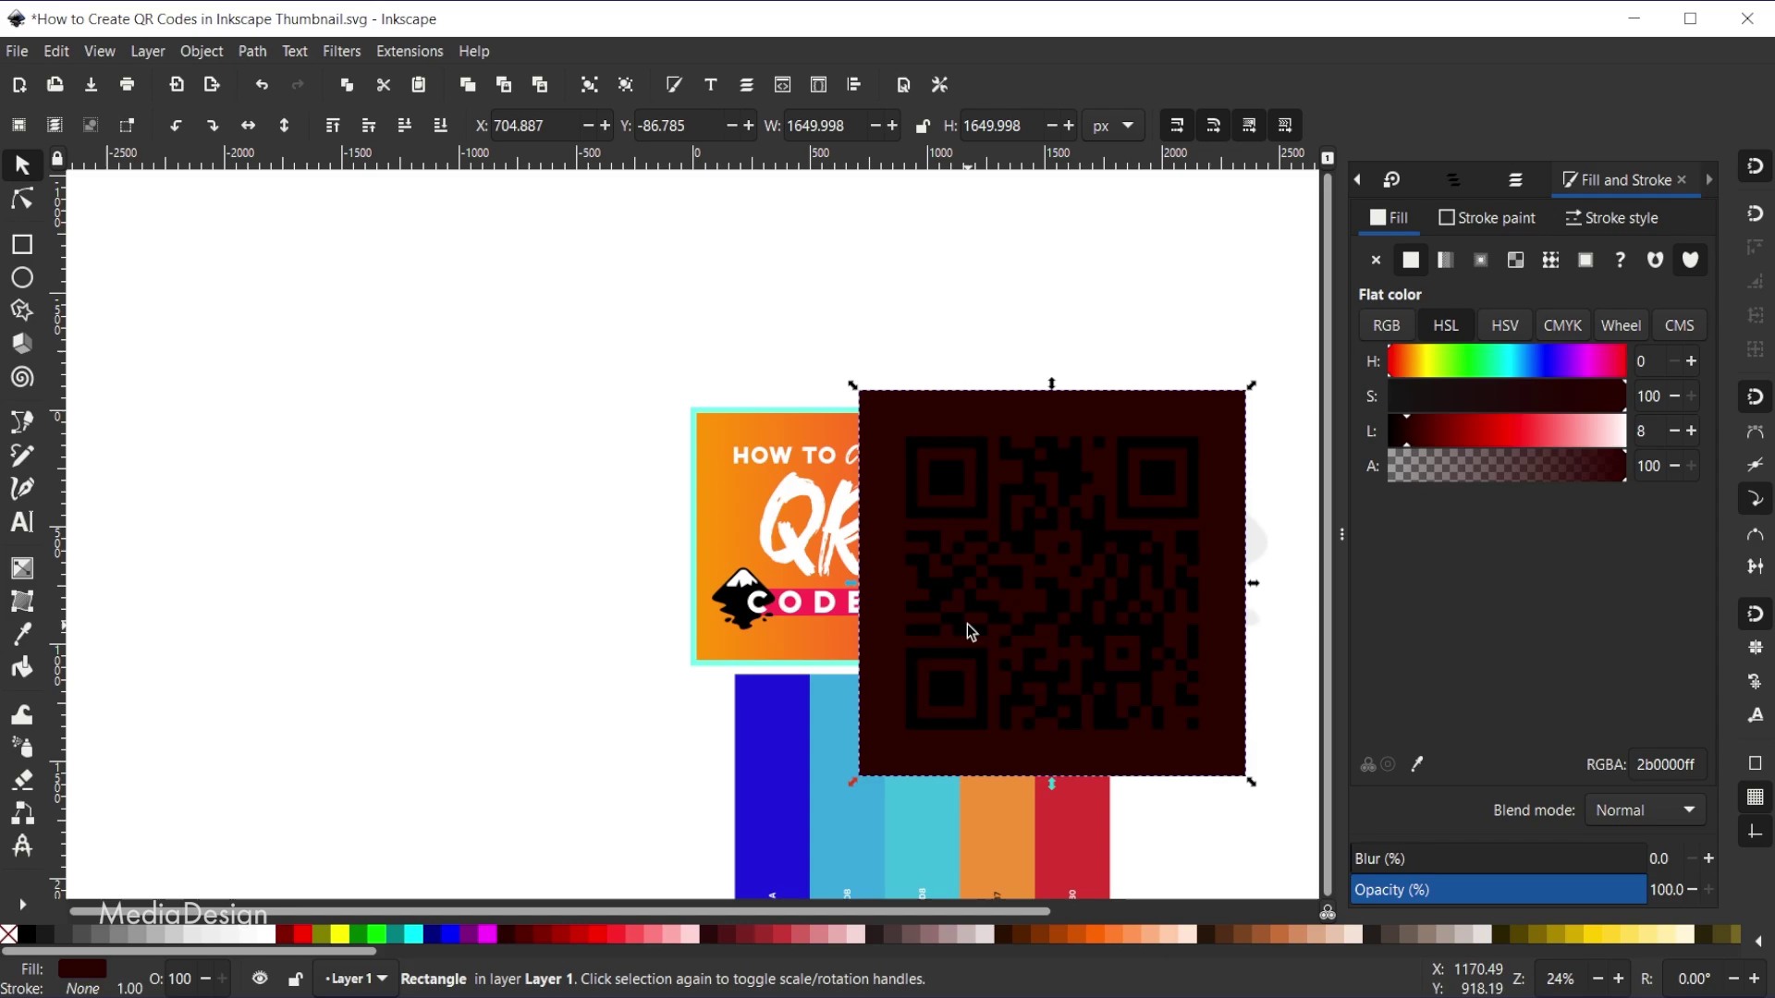
{"action": "key", "text": "Delete"}
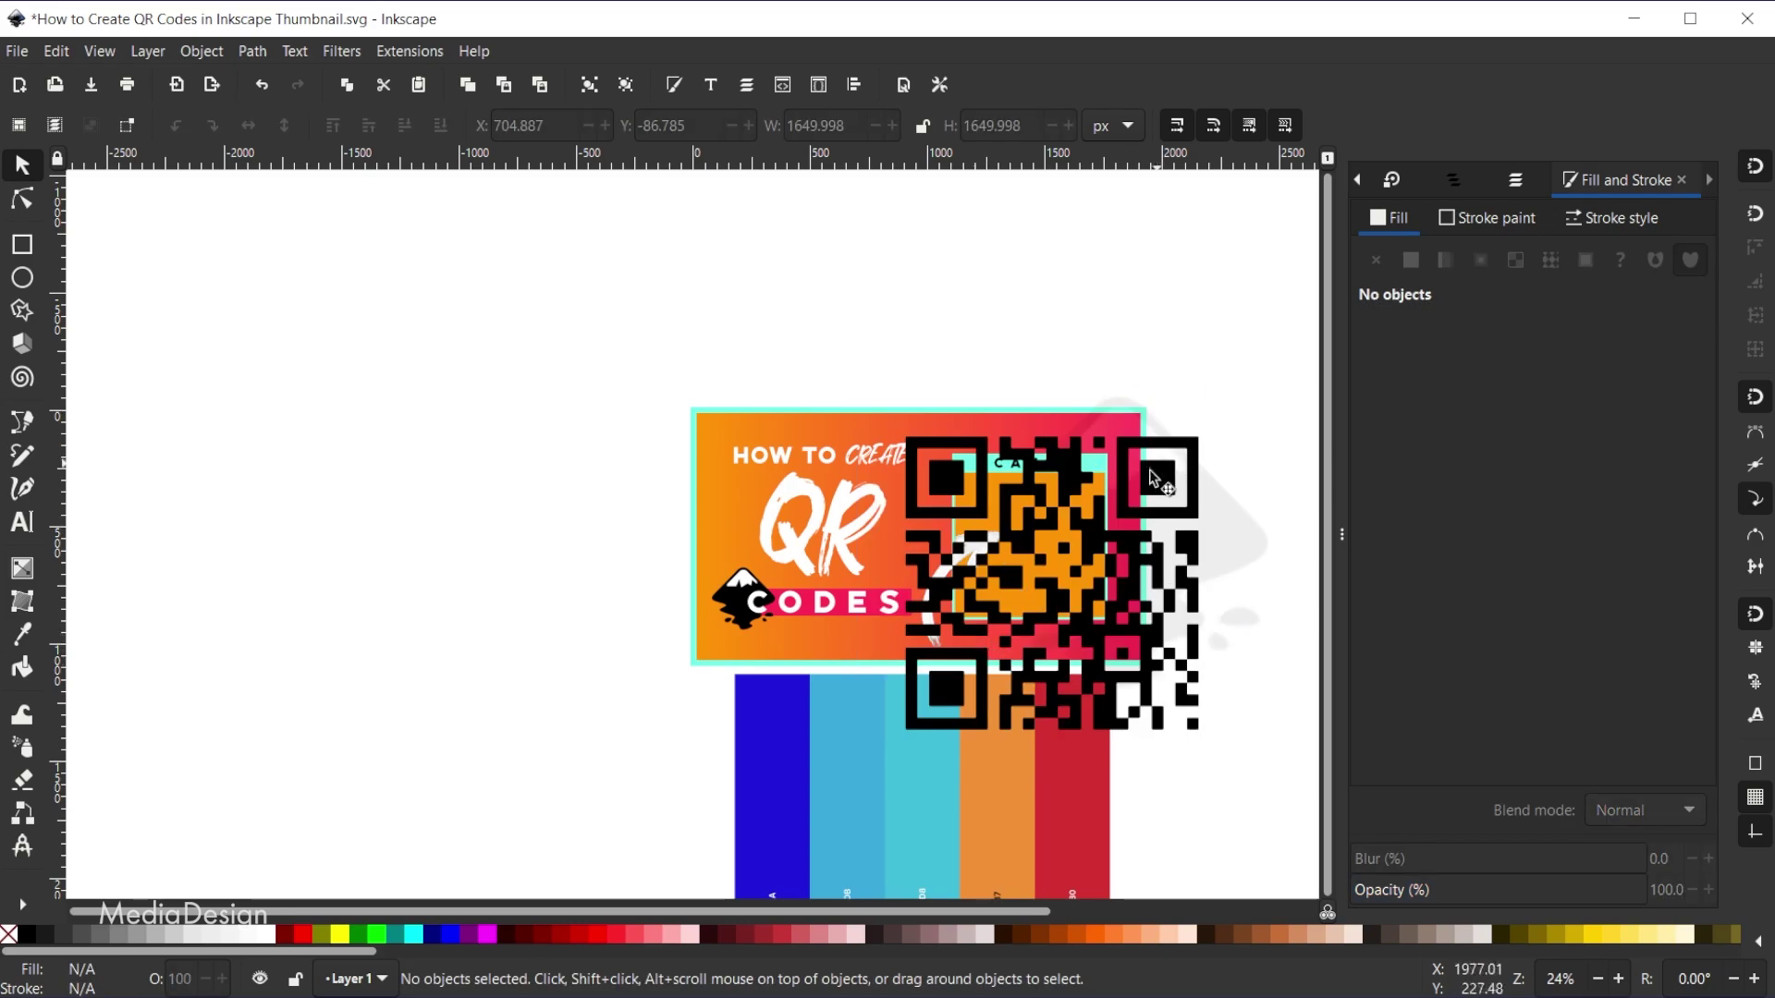
Move the QR code onto the Scan Me box and scale it down to 588.237 px.
{"action": "left_click", "coordinate": [1074, 583]}
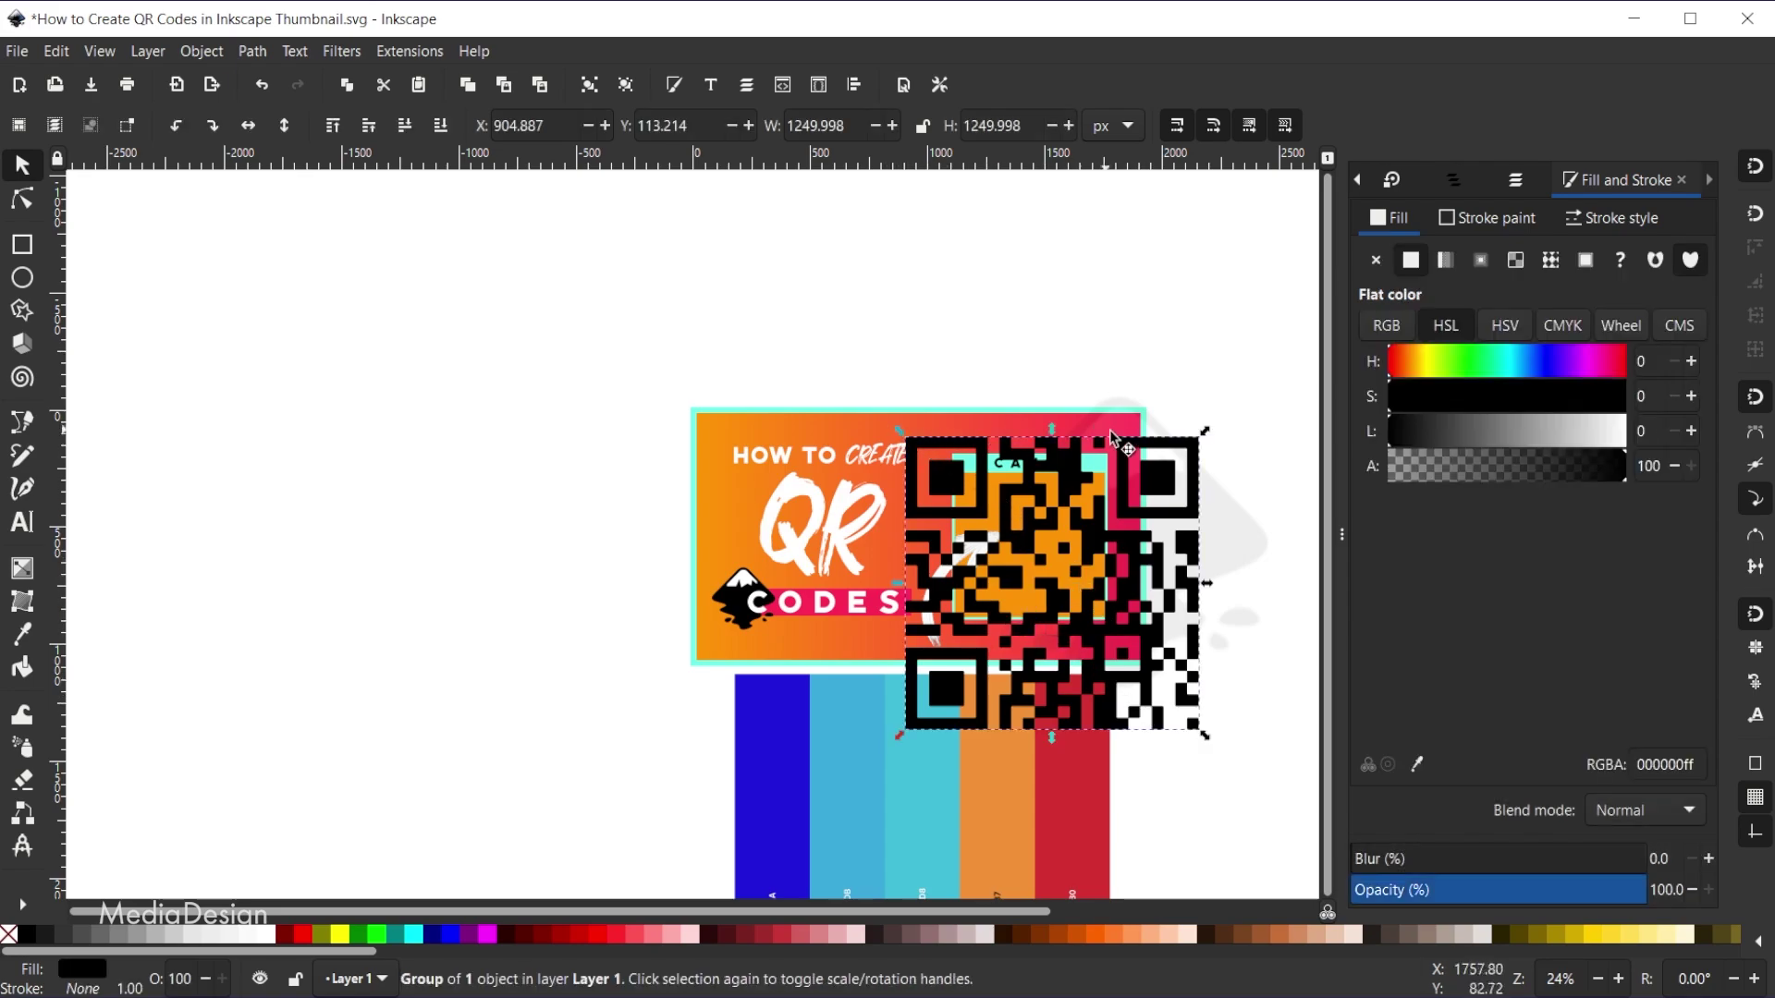
{"action": "left_click_drag", "start_coordinate": [962, 492], "coordinate": [1008, 532]}
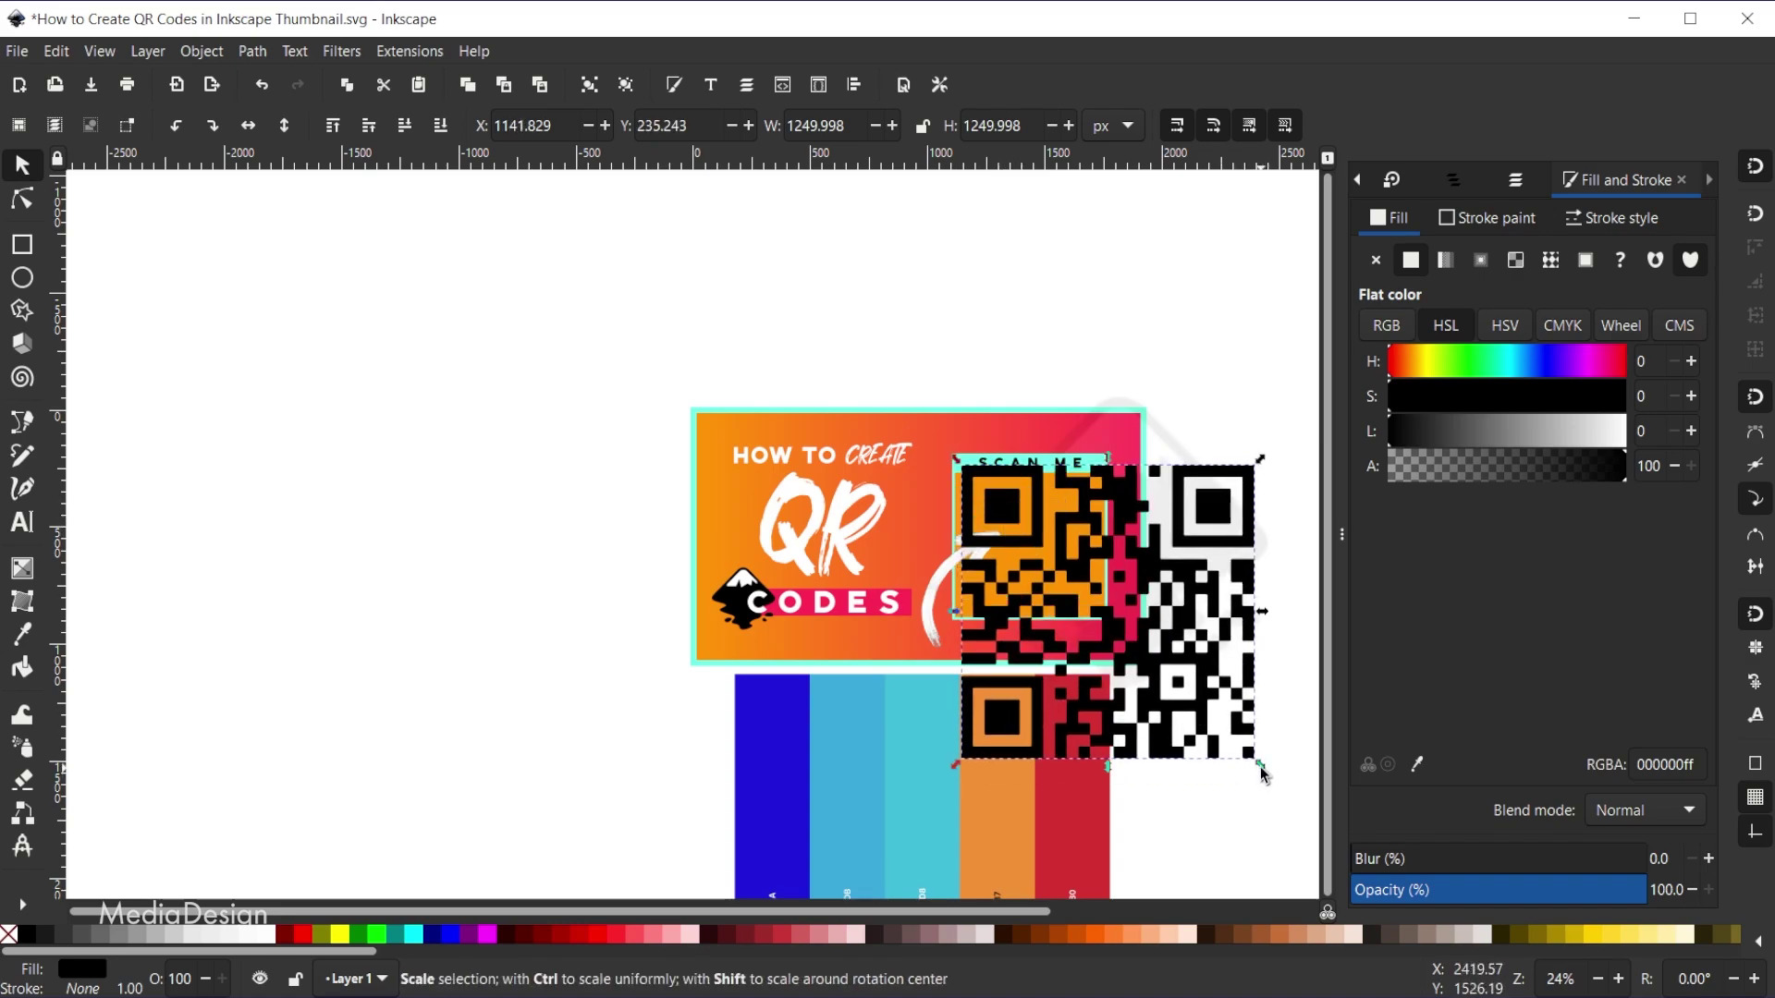
{"action": "left_click_drag", "start_coordinate": [1265, 780], "coordinate": [1104, 613]}
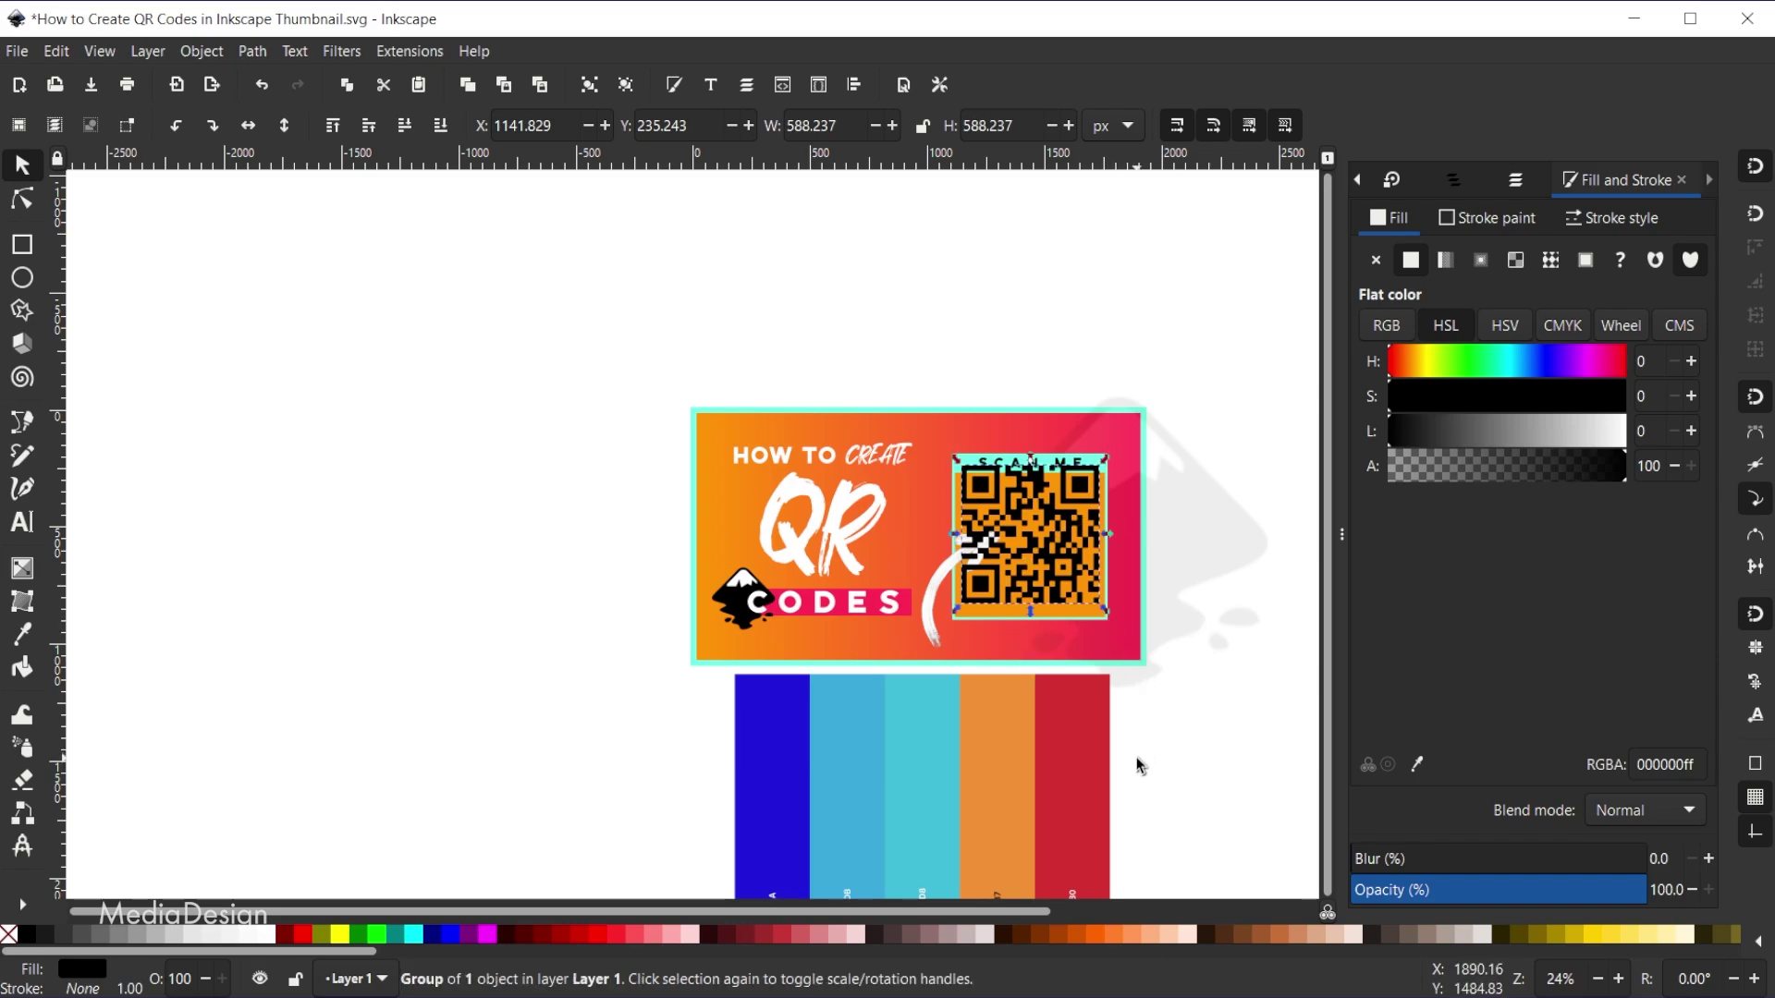
Centre the QR code on the orange panel via Align and Distribute, relative to Last selected.
{"action": "scroll", "coordinate": [1094, 560], "scroll_direction": "up", "scroll_amount": 2}
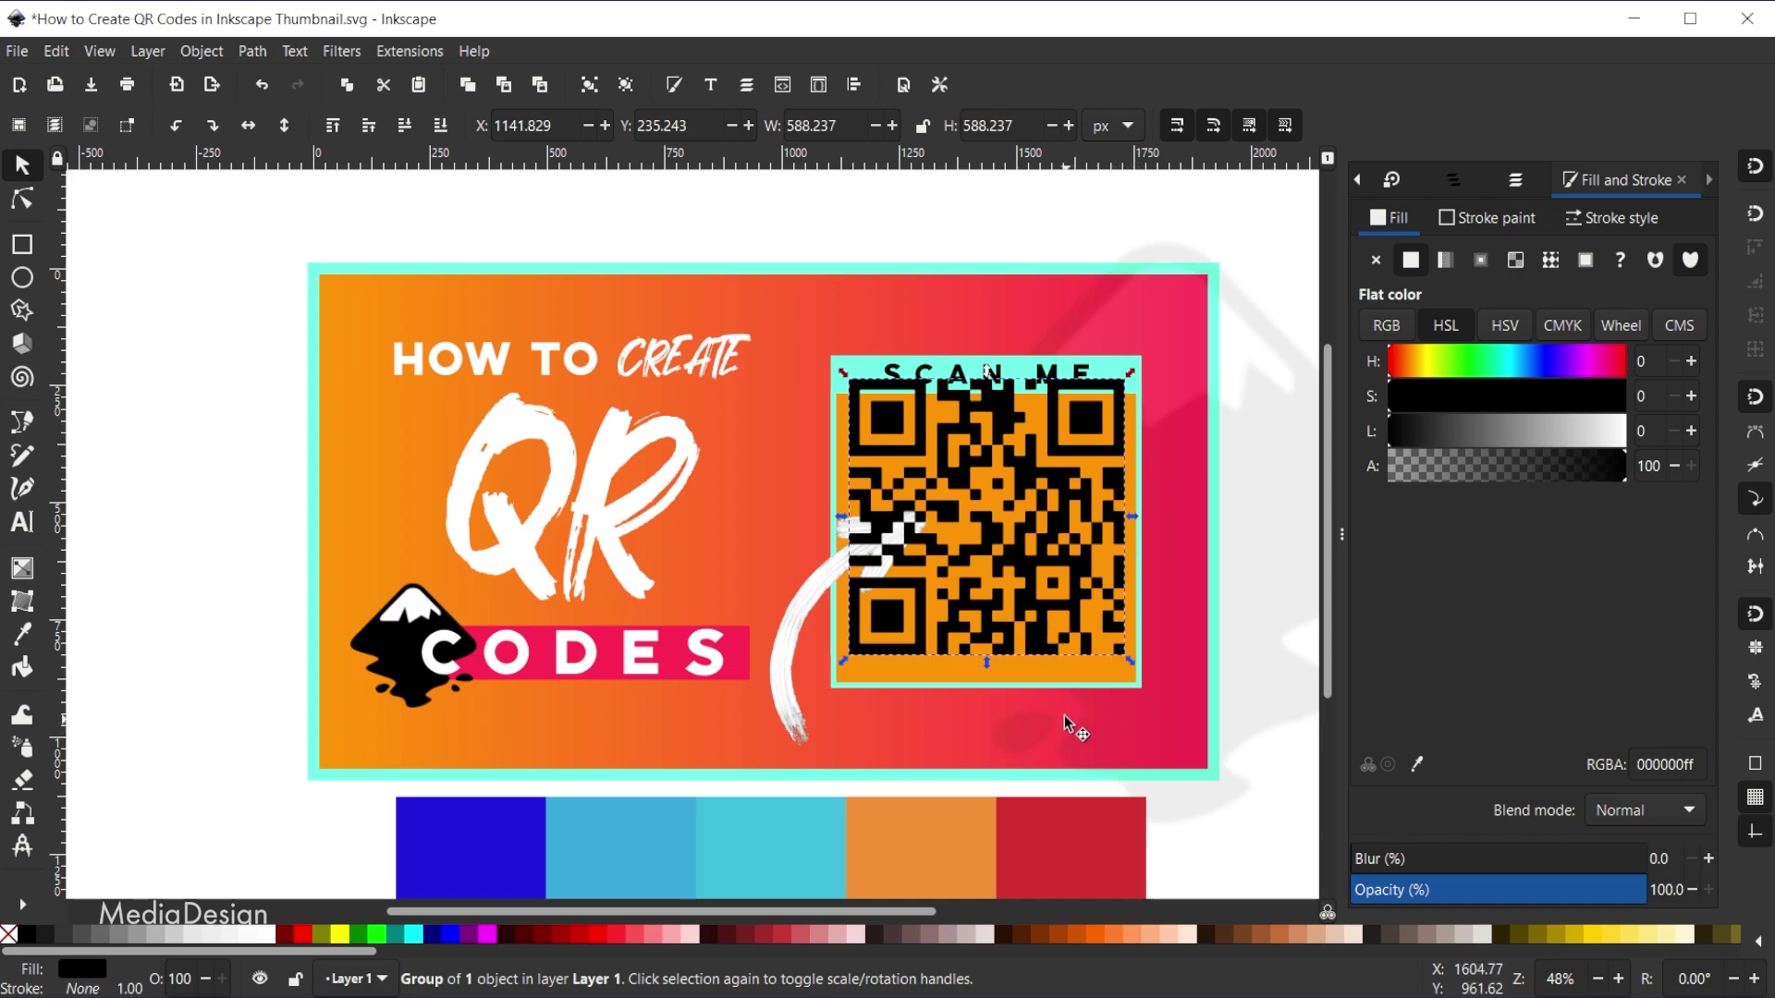
{"action": "left_click", "coordinate": [1069, 675], "text": "shift"}
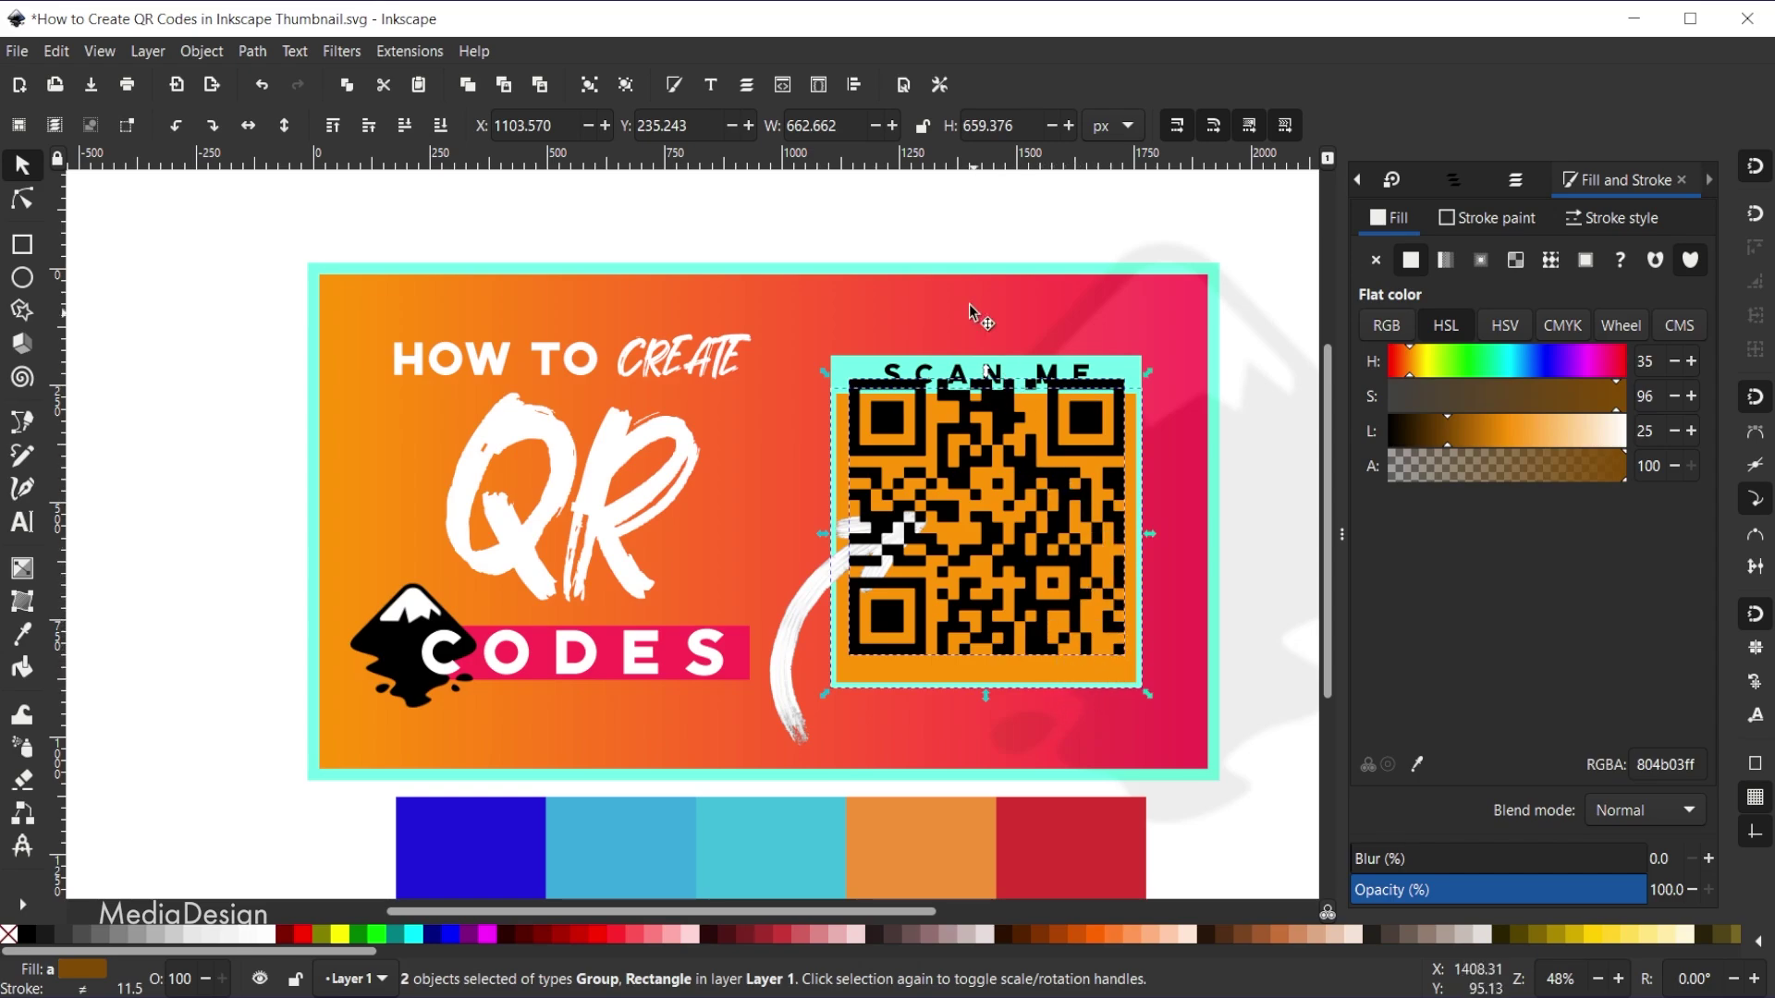
{"action": "left_click", "coordinate": [852, 82]}
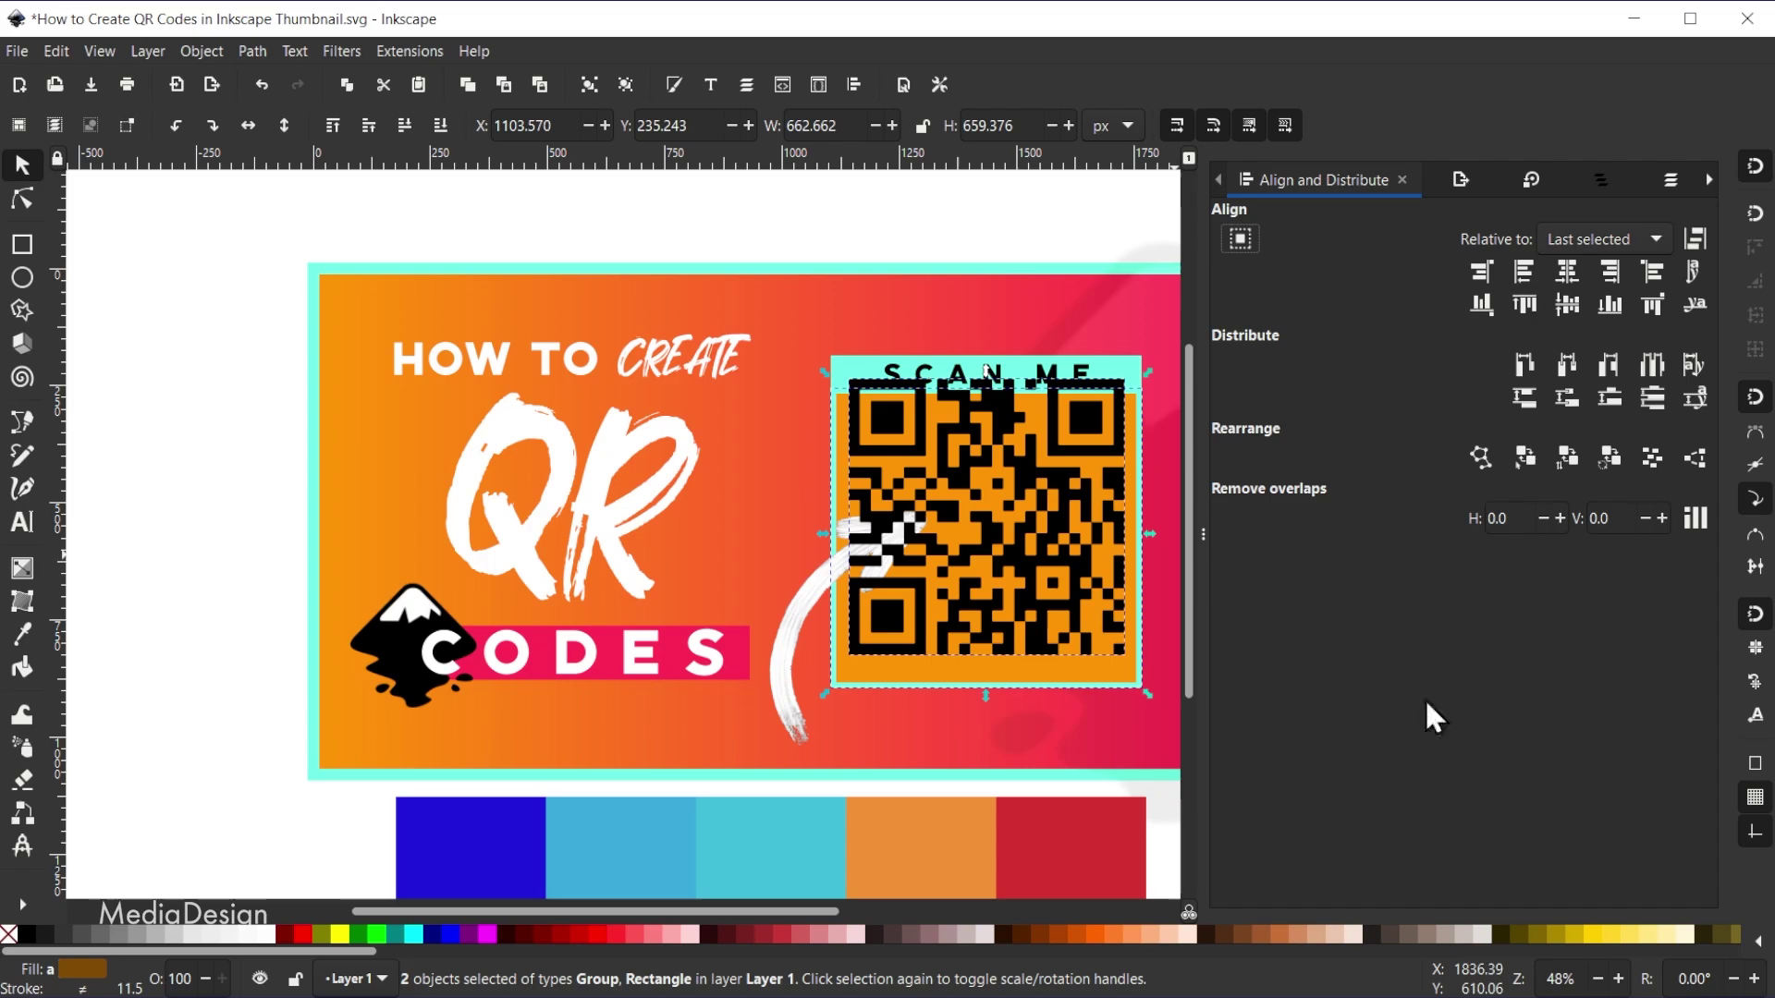
{"action": "left_click", "coordinate": [1631, 238]}
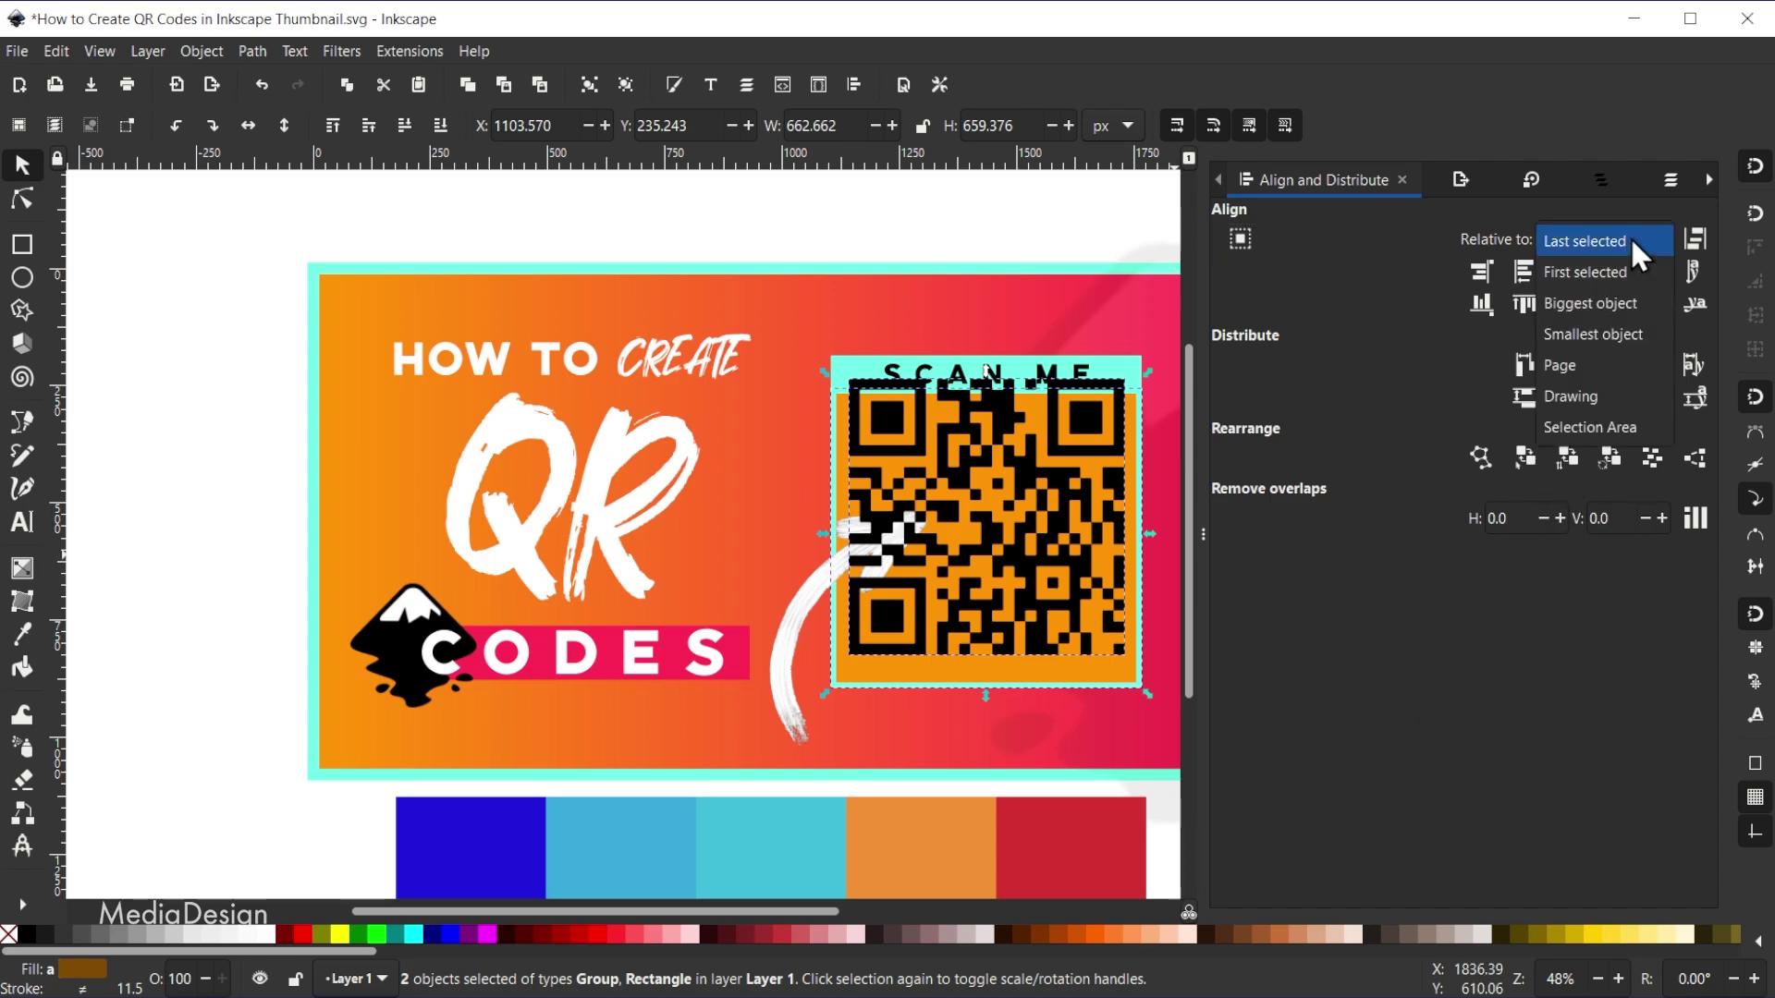
{"action": "left_click", "coordinate": [1632, 242]}
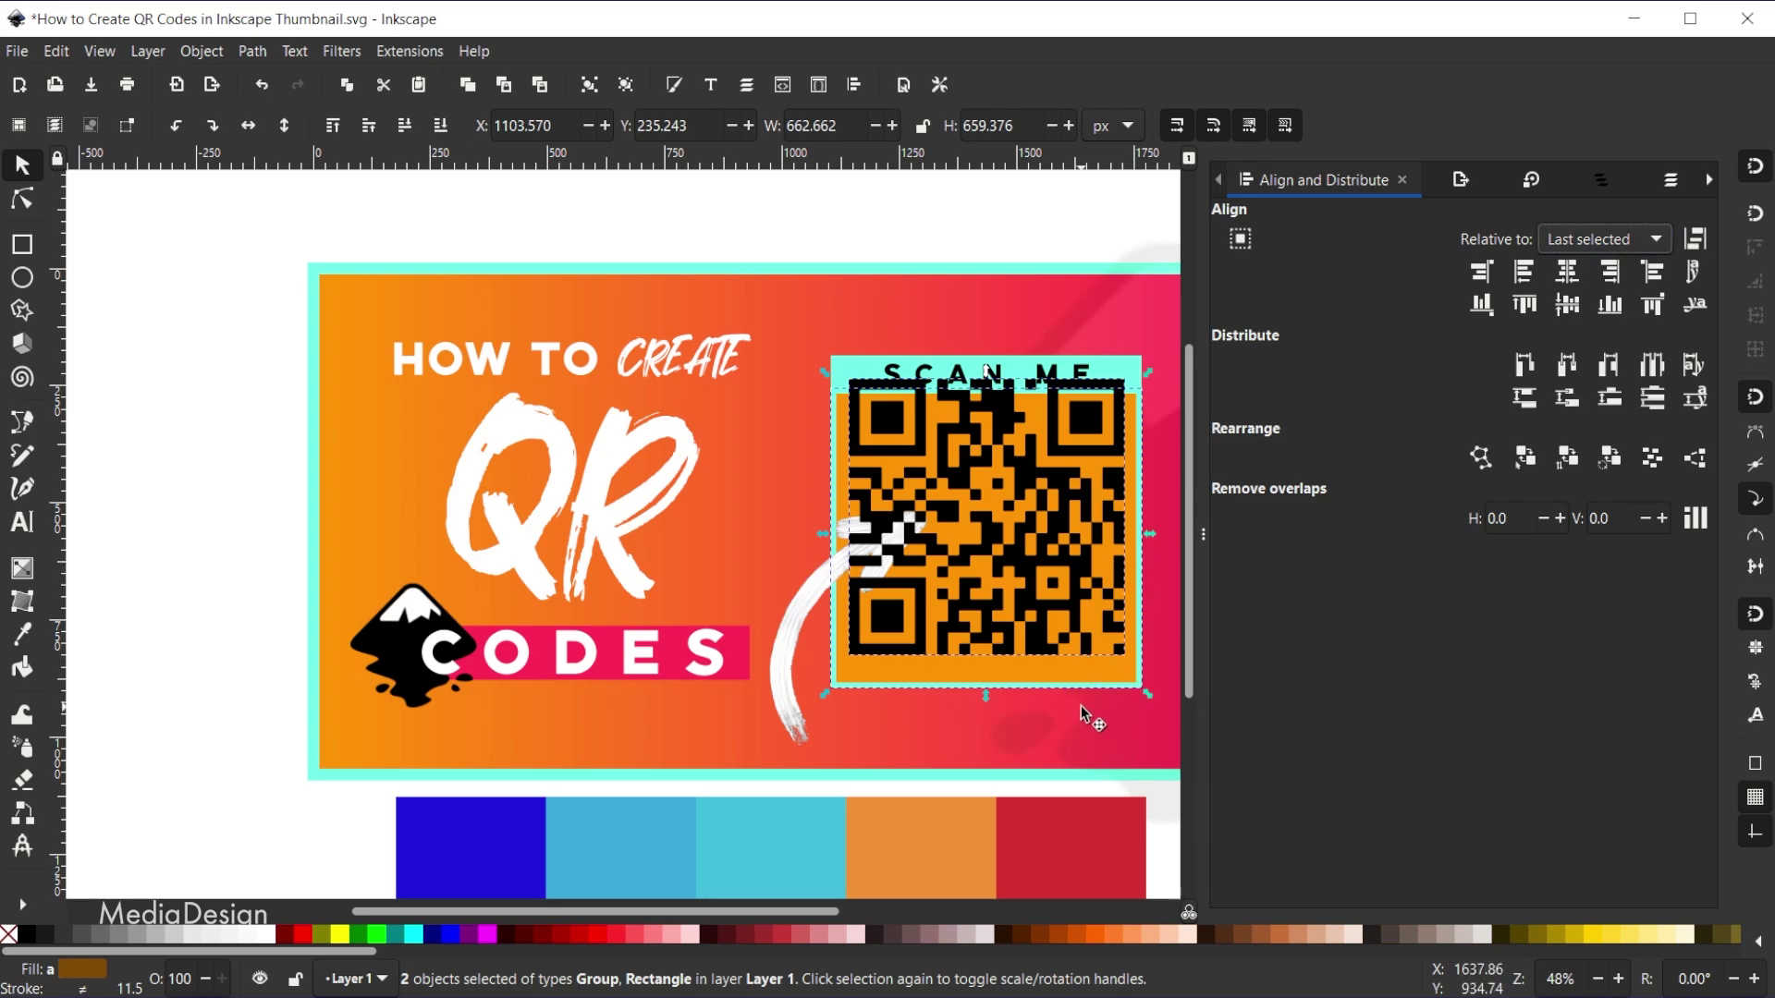
{"action": "left_click", "coordinate": [1568, 287]}
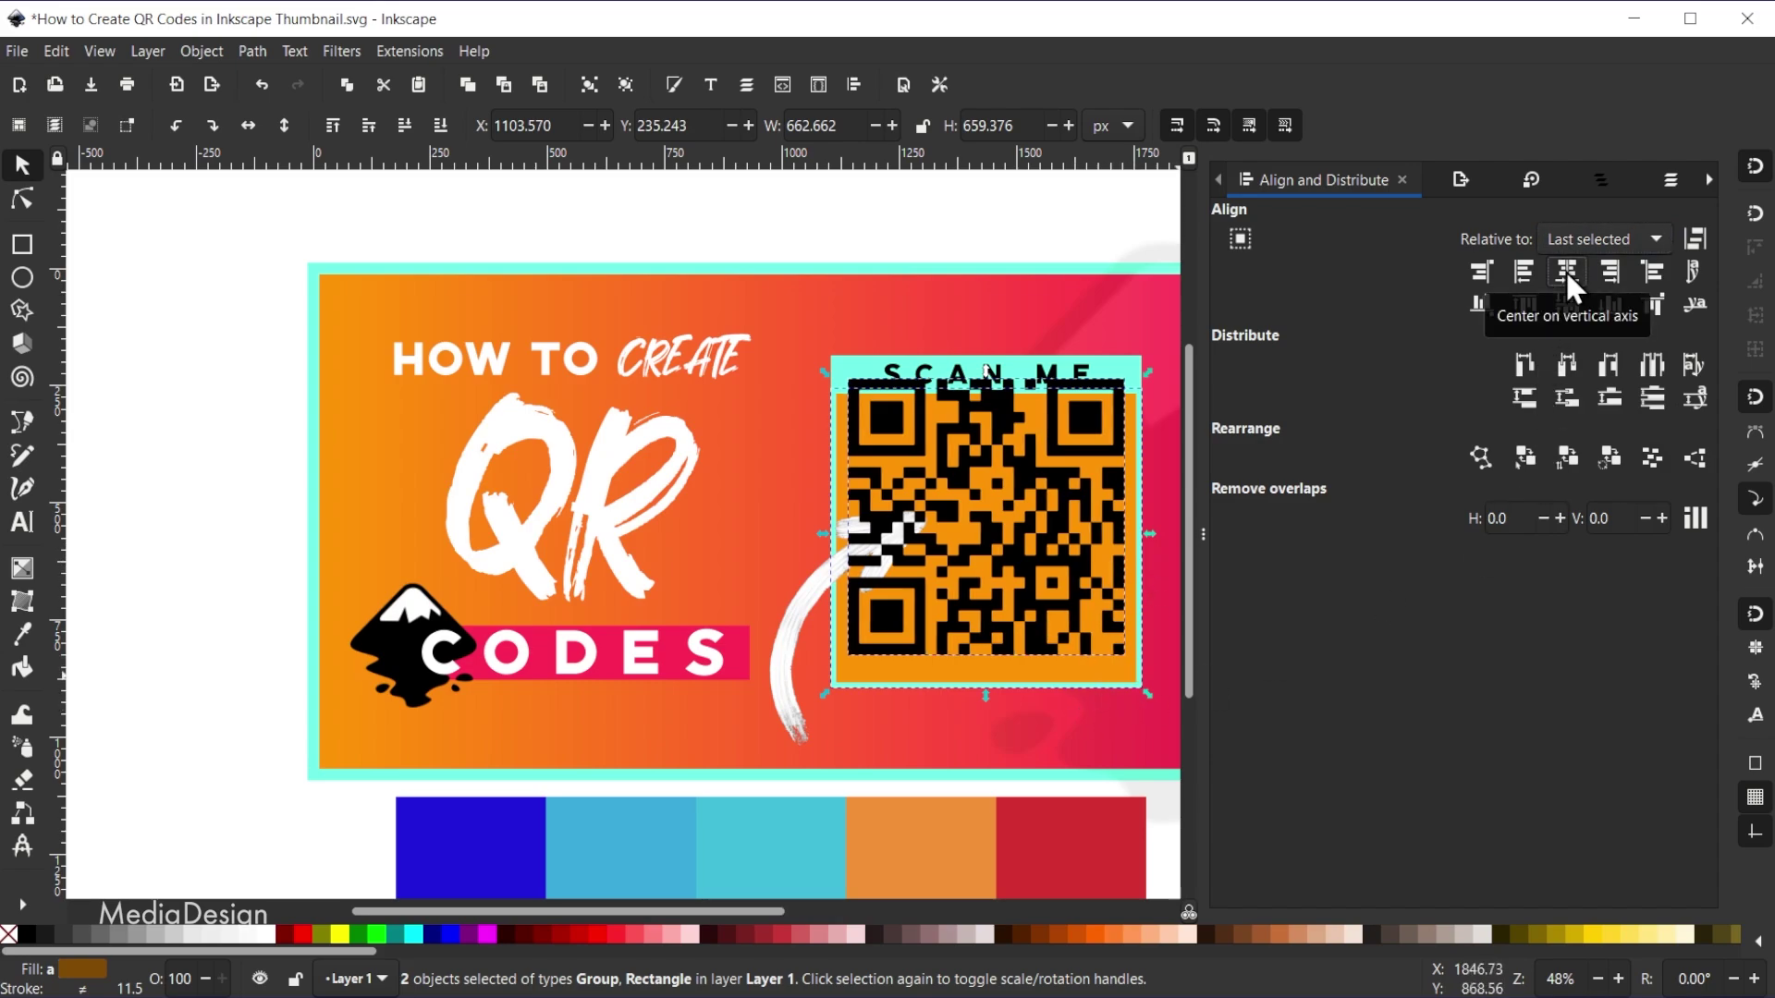
{"action": "left_click", "coordinate": [1568, 304]}
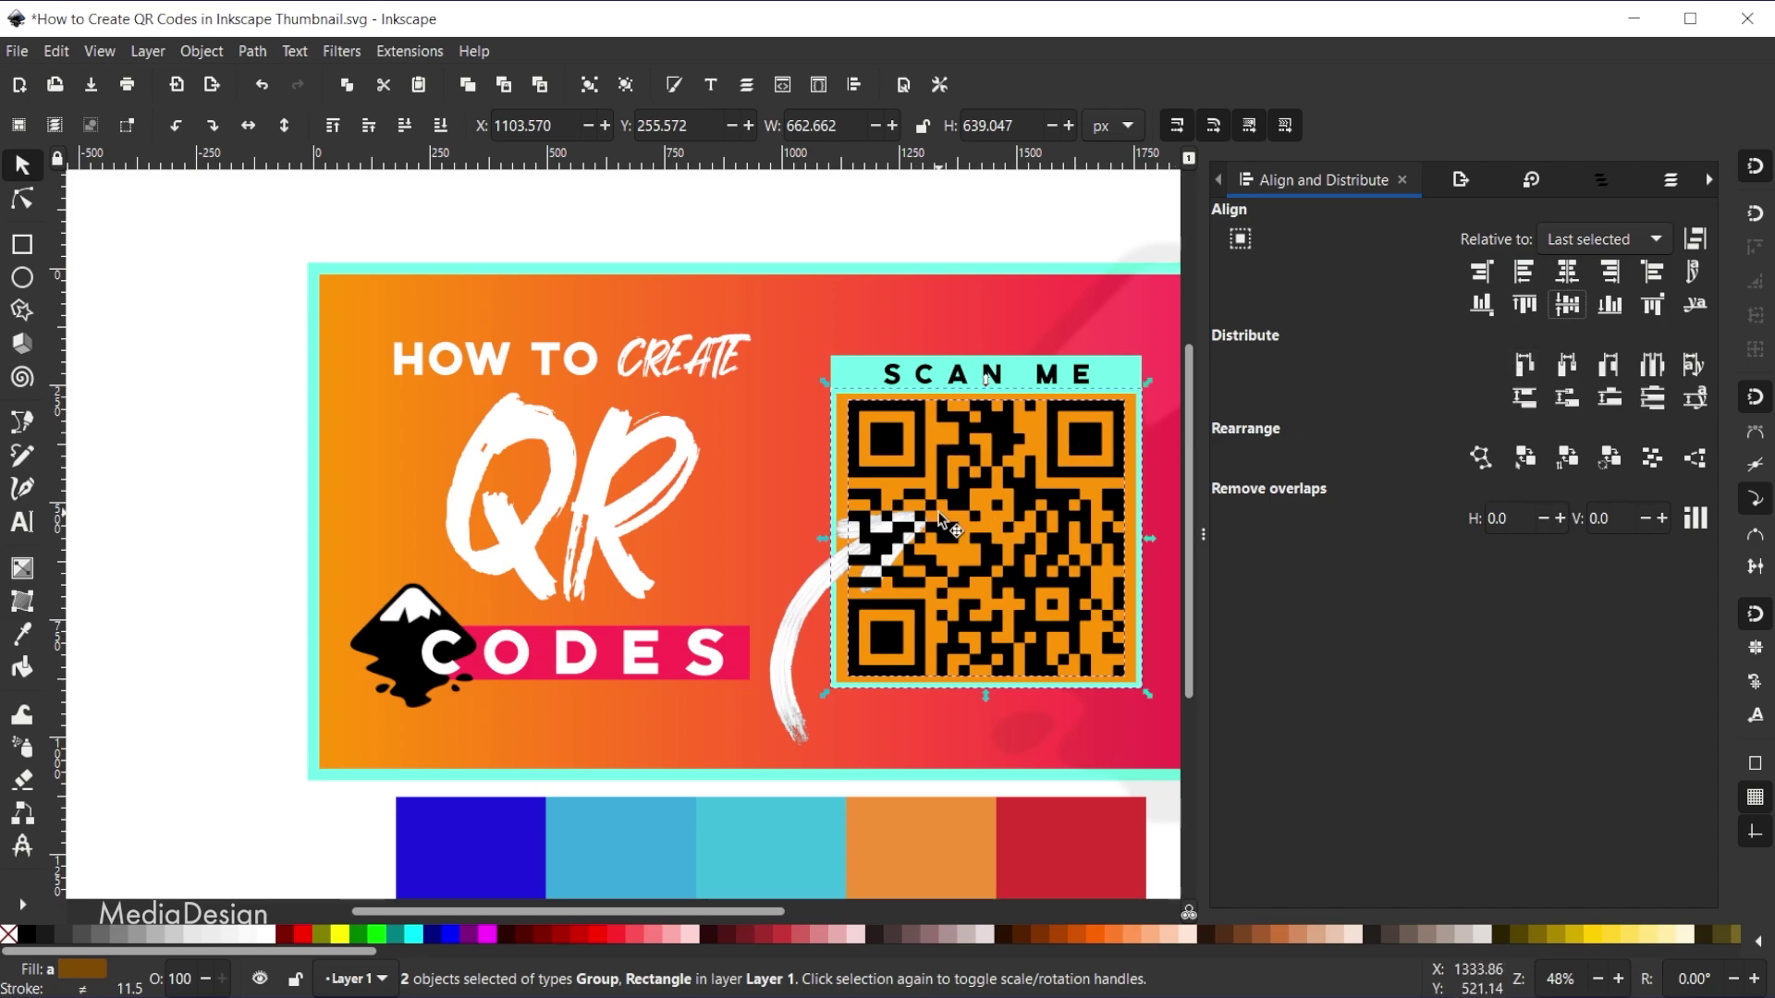
{"action": "left_click", "coordinate": [999, 236]}
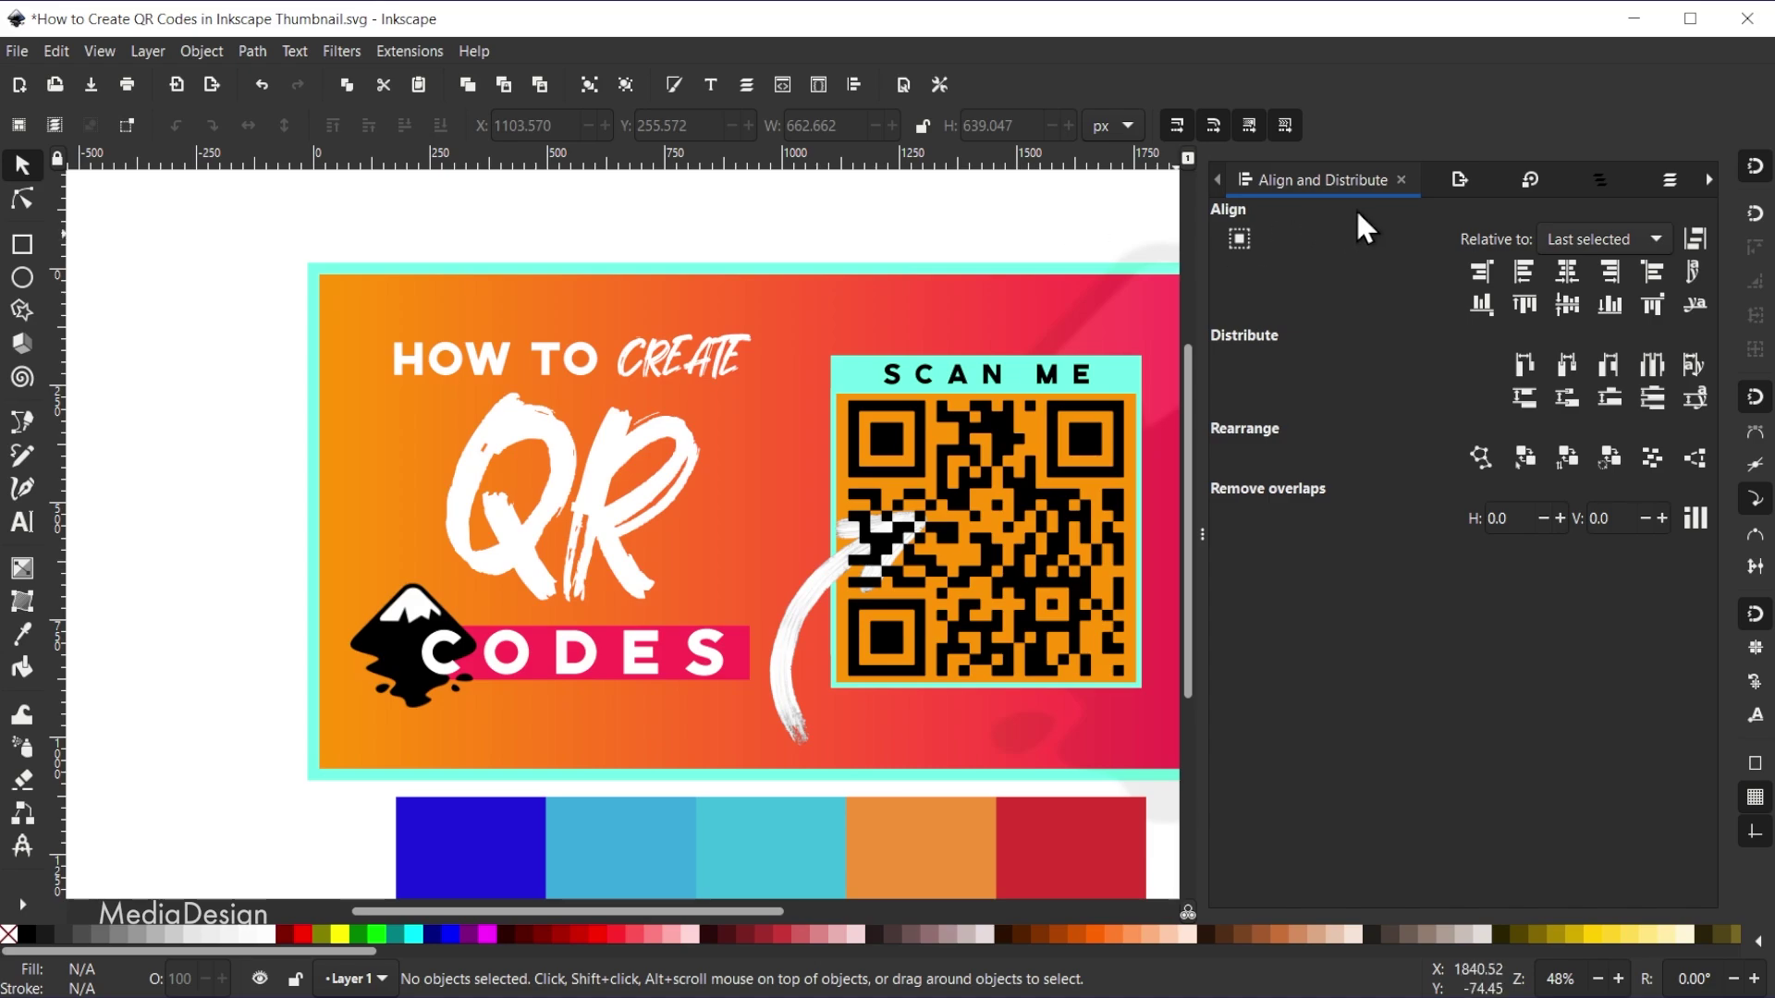
Close the six docked panels and lower the QR code one step beneath the white brush arrow.
{"action": "left_click", "coordinate": [1403, 180]}
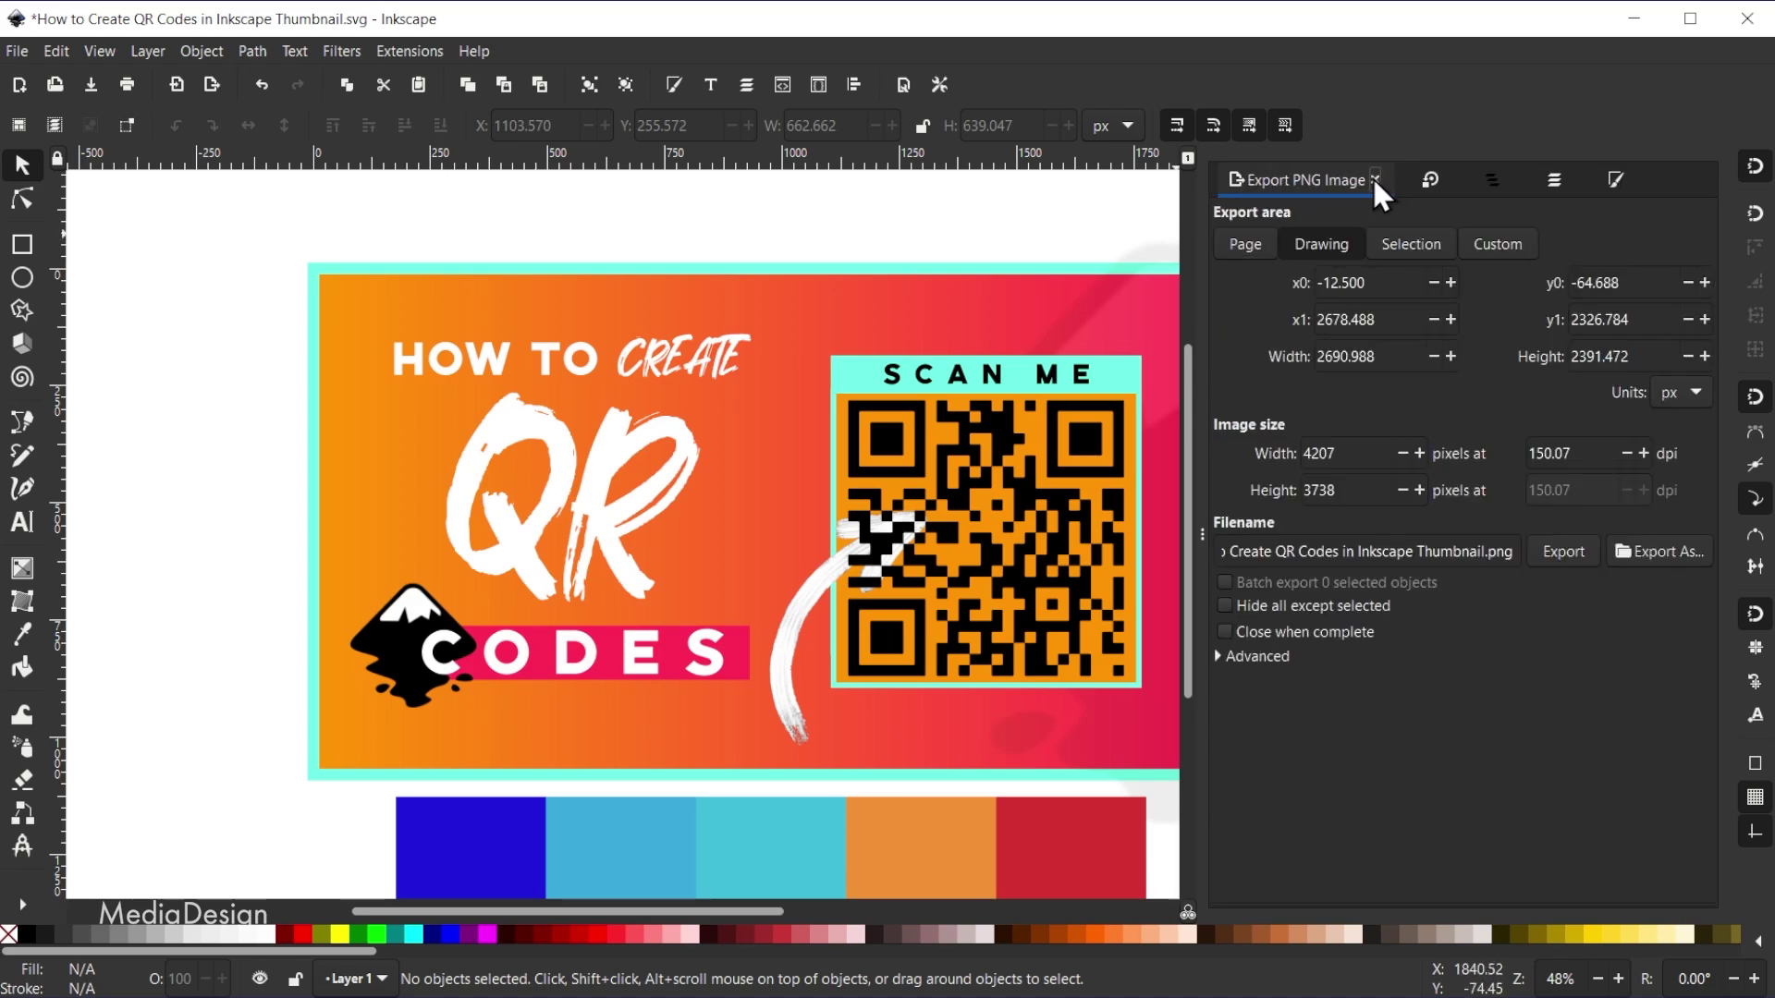
{"action": "left_click", "coordinate": [1375, 181]}
{"action": "left_click", "coordinate": [1323, 182]}
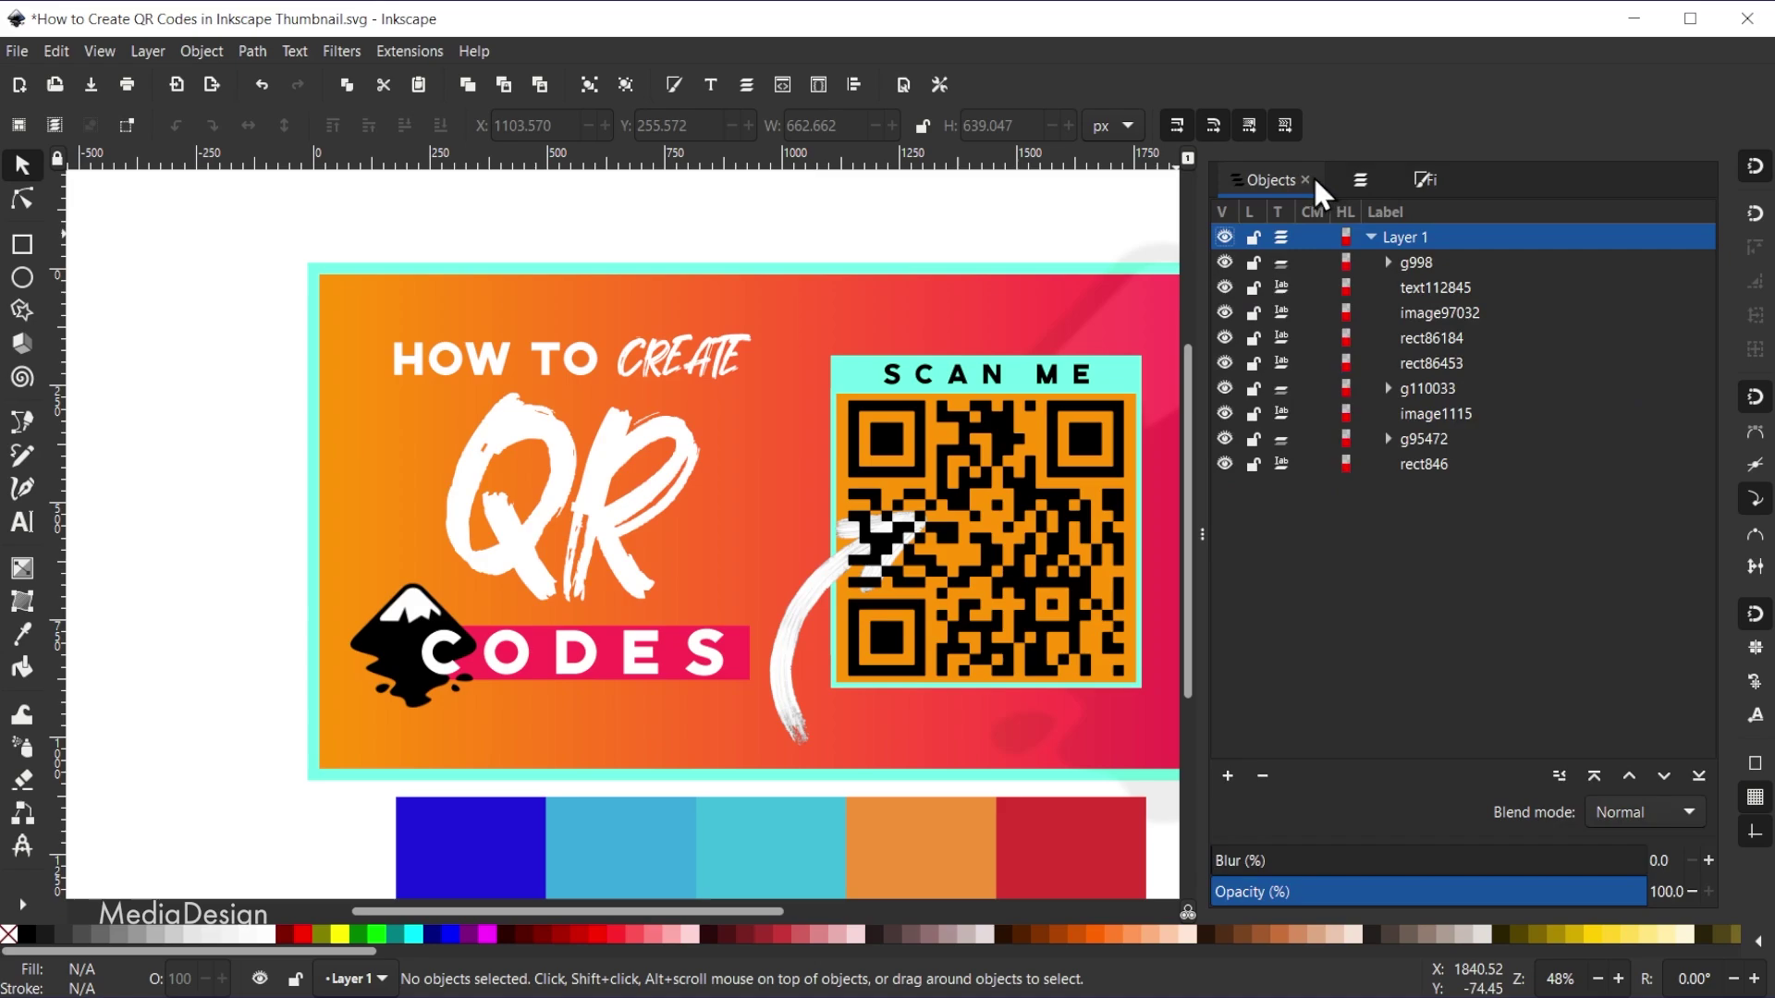
{"action": "left_click", "coordinate": [1306, 180]}
{"action": "left_click", "coordinate": [1296, 180]}
{"action": "left_click", "coordinate": [1349, 180]}
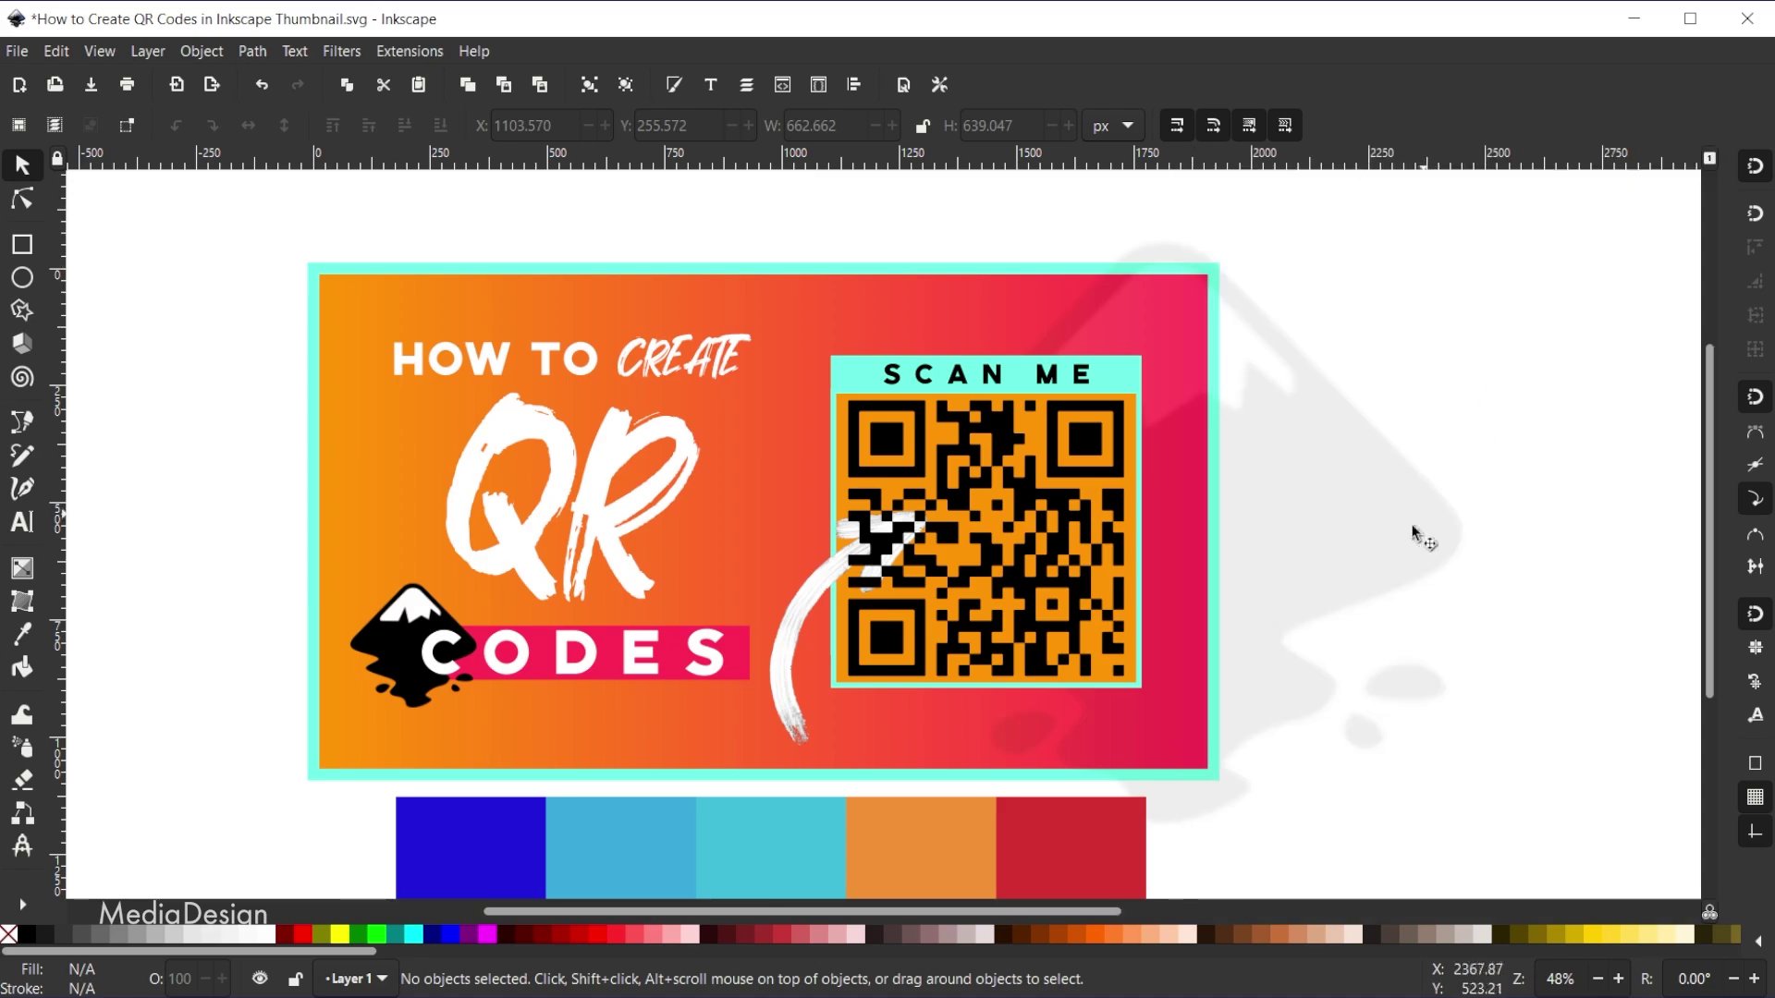
{"action": "left_click", "coordinate": [1031, 525]}
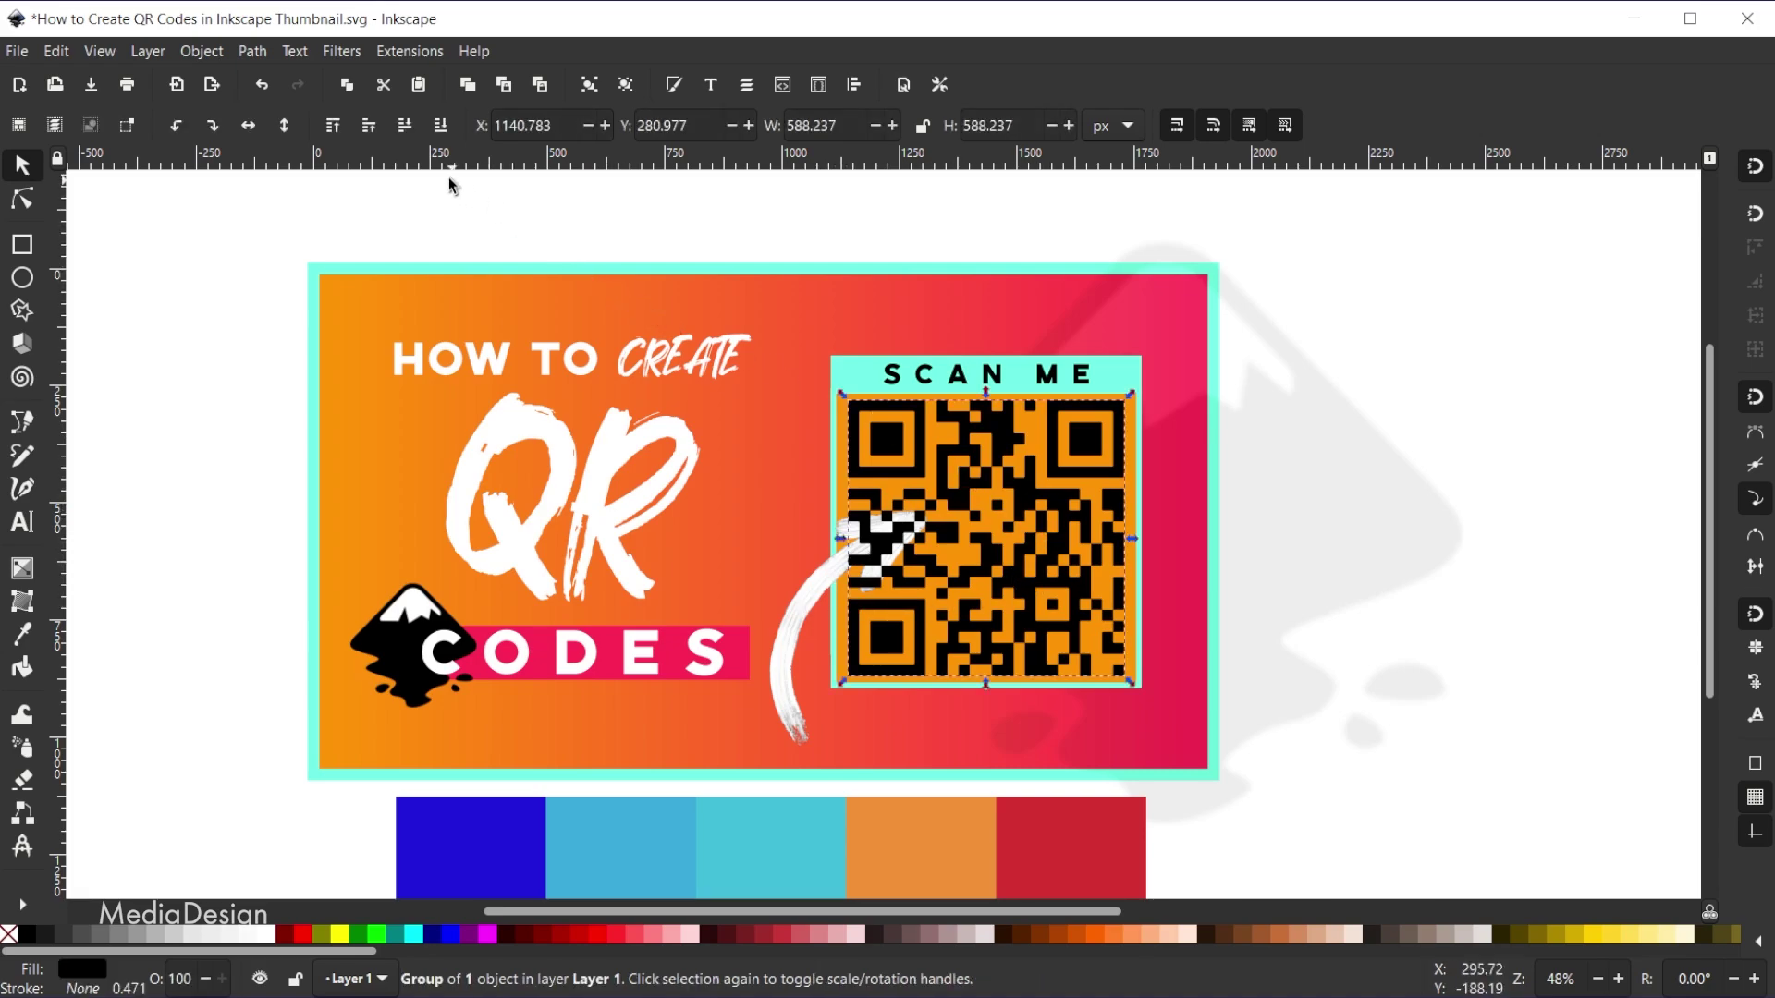
{"action": "left_click", "coordinate": [404, 124]}
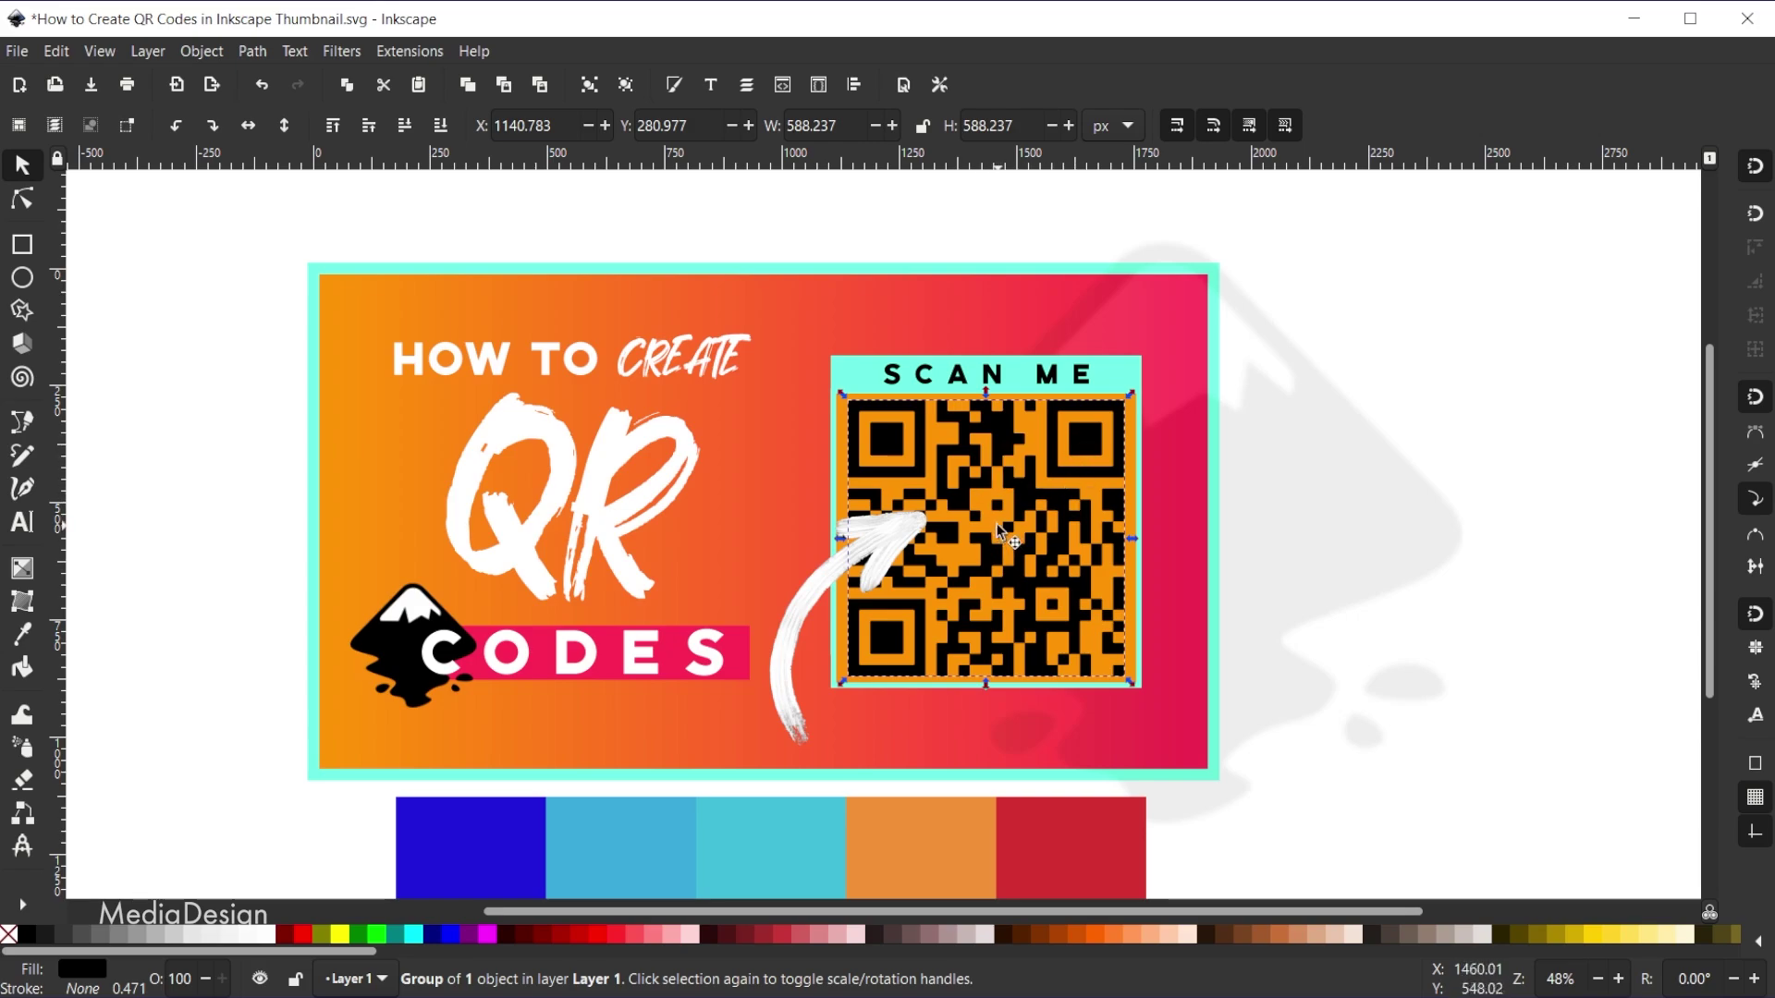
After trying blue and red, fill the QR code white with a top-left to bottom-right fading gradient.
{"action": "left_click", "coordinate": [450, 932]}
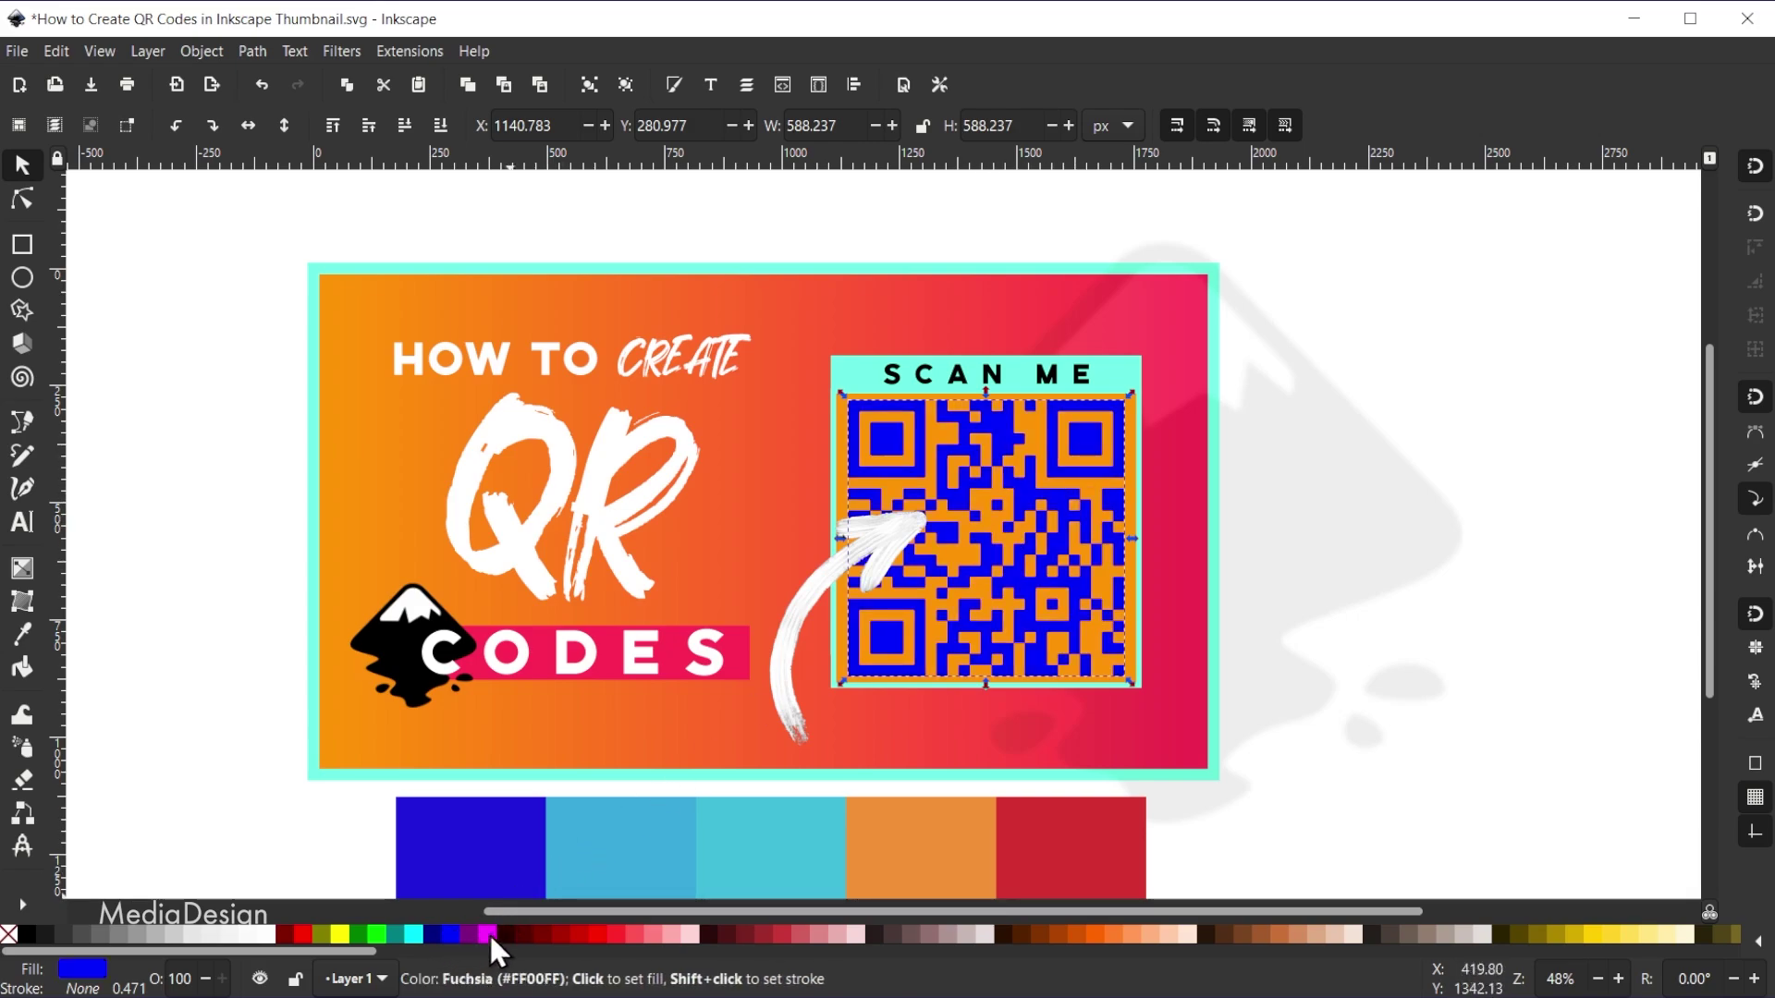
{"action": "left_click", "coordinate": [577, 934]}
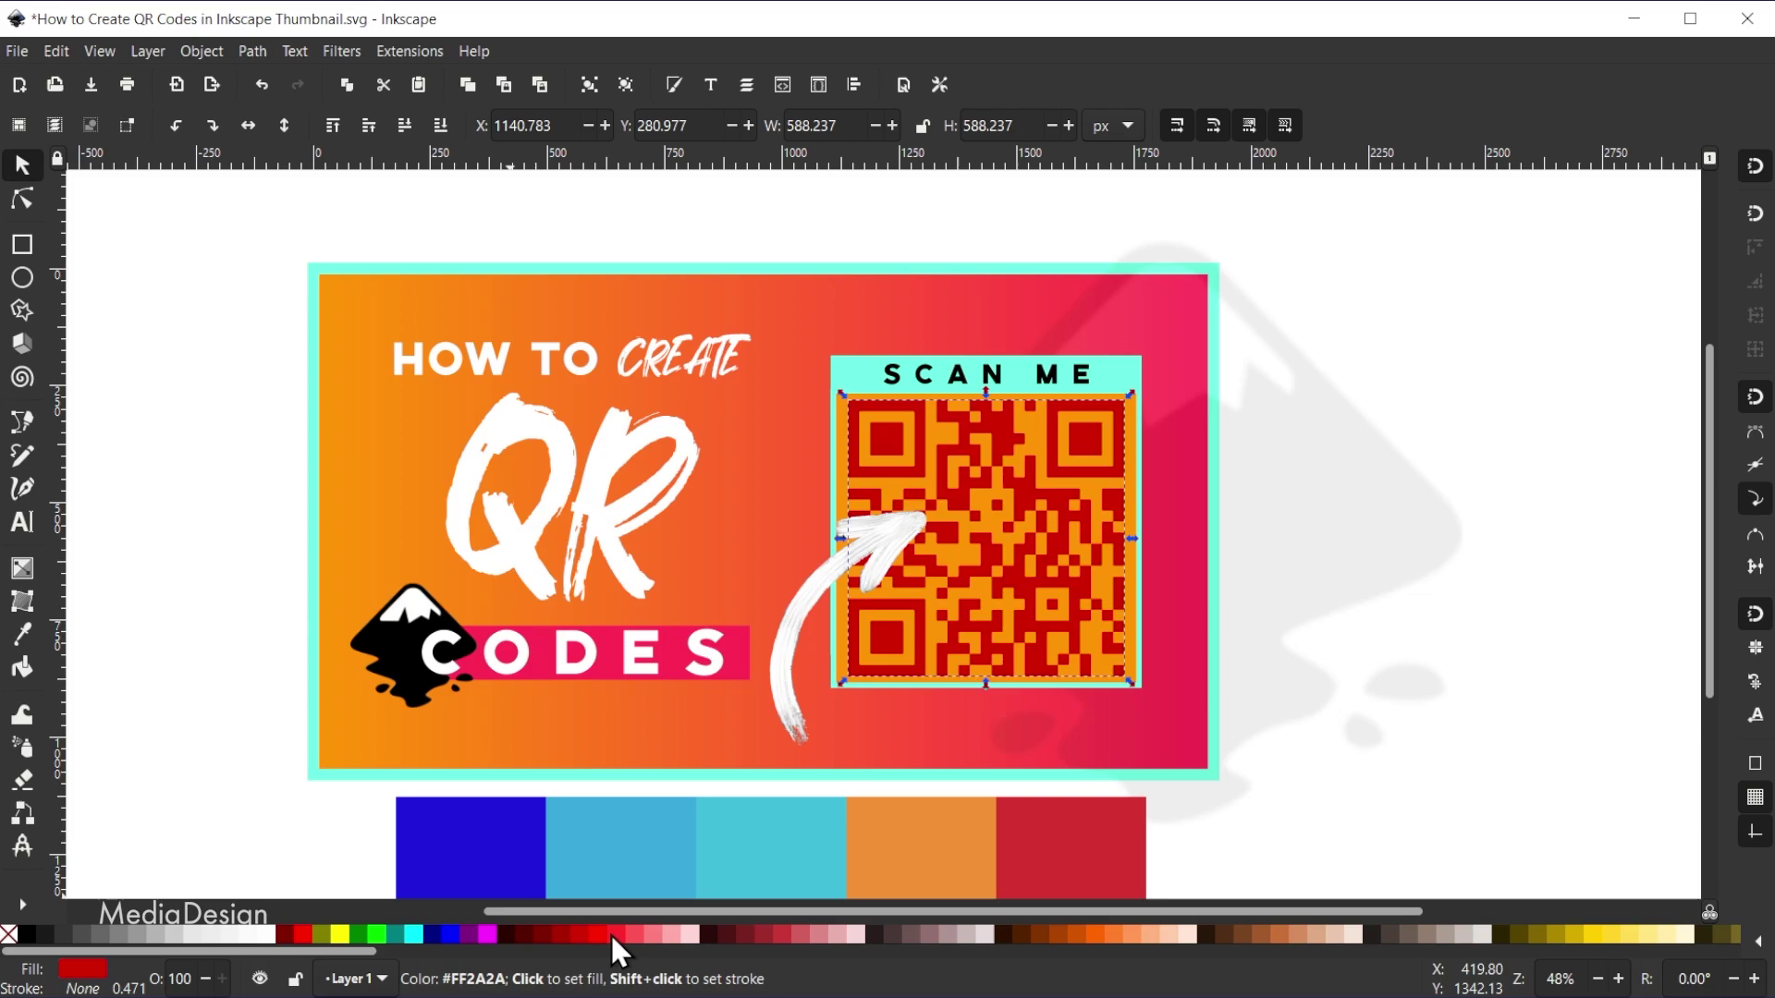
{"action": "left_click", "coordinate": [610, 934]}
{"action": "left_click", "coordinate": [270, 934]}
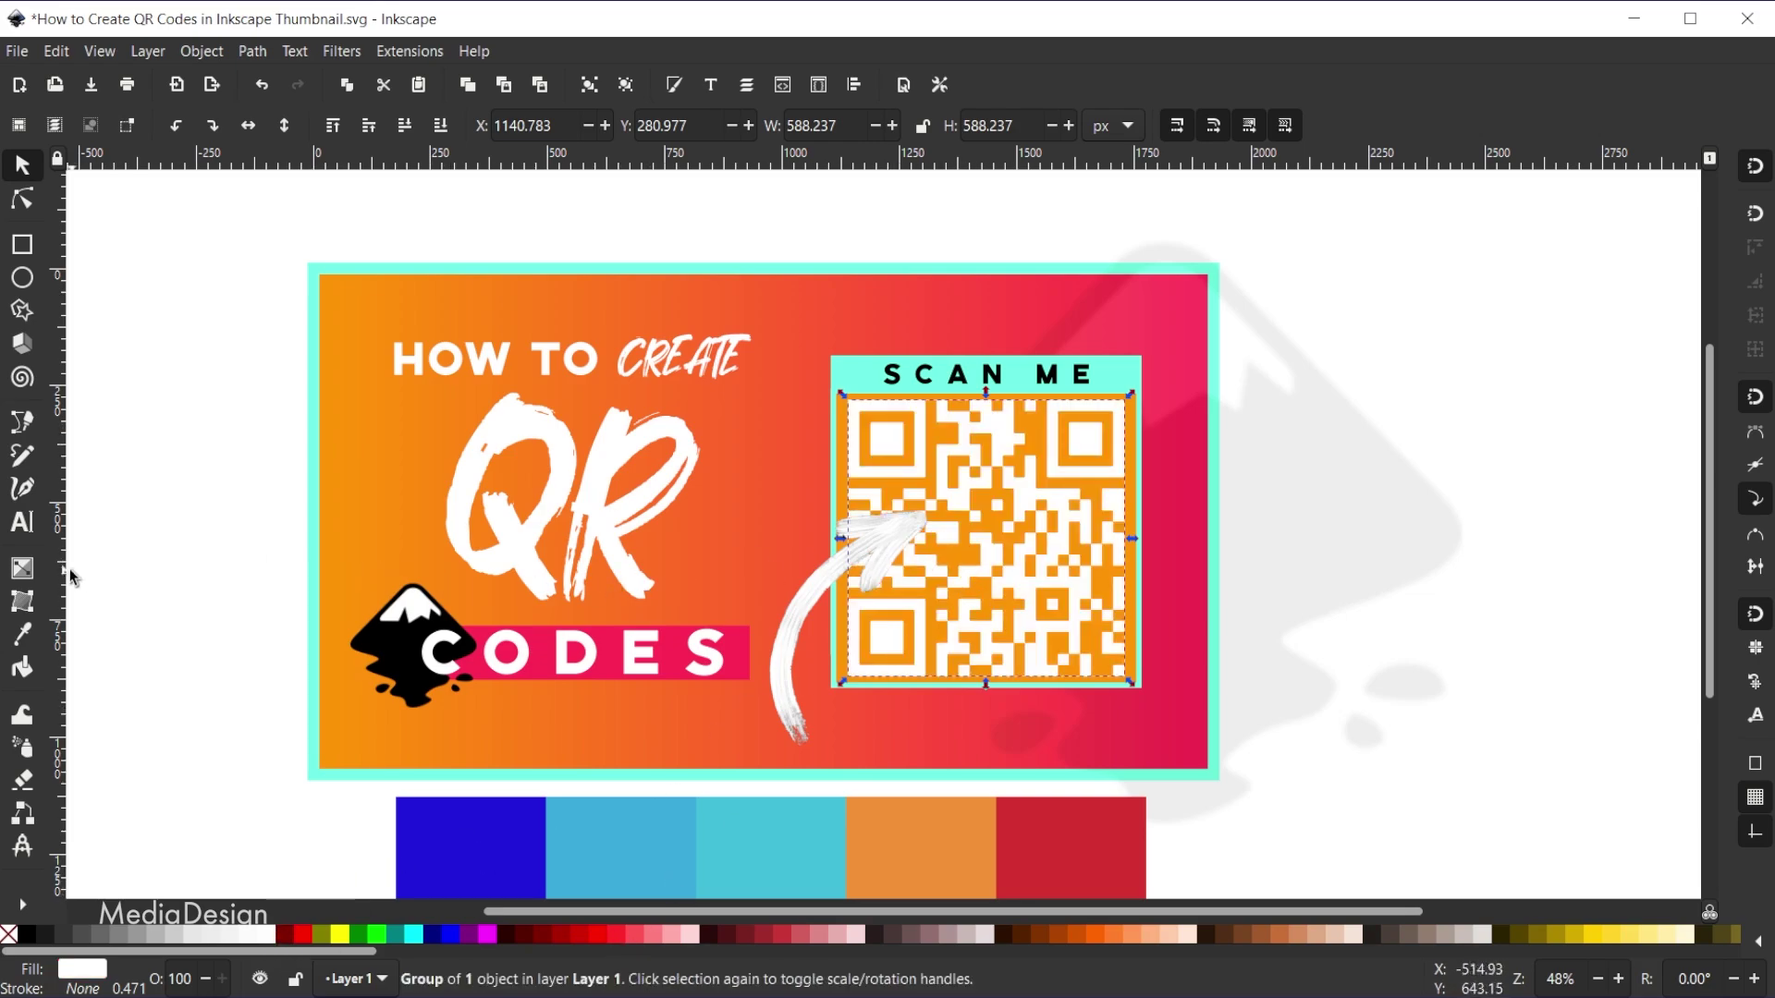
{"action": "left_click", "coordinate": [22, 568]}
{"action": "left_click_drag", "start_coordinate": [860, 416], "coordinate": [1130, 684]}
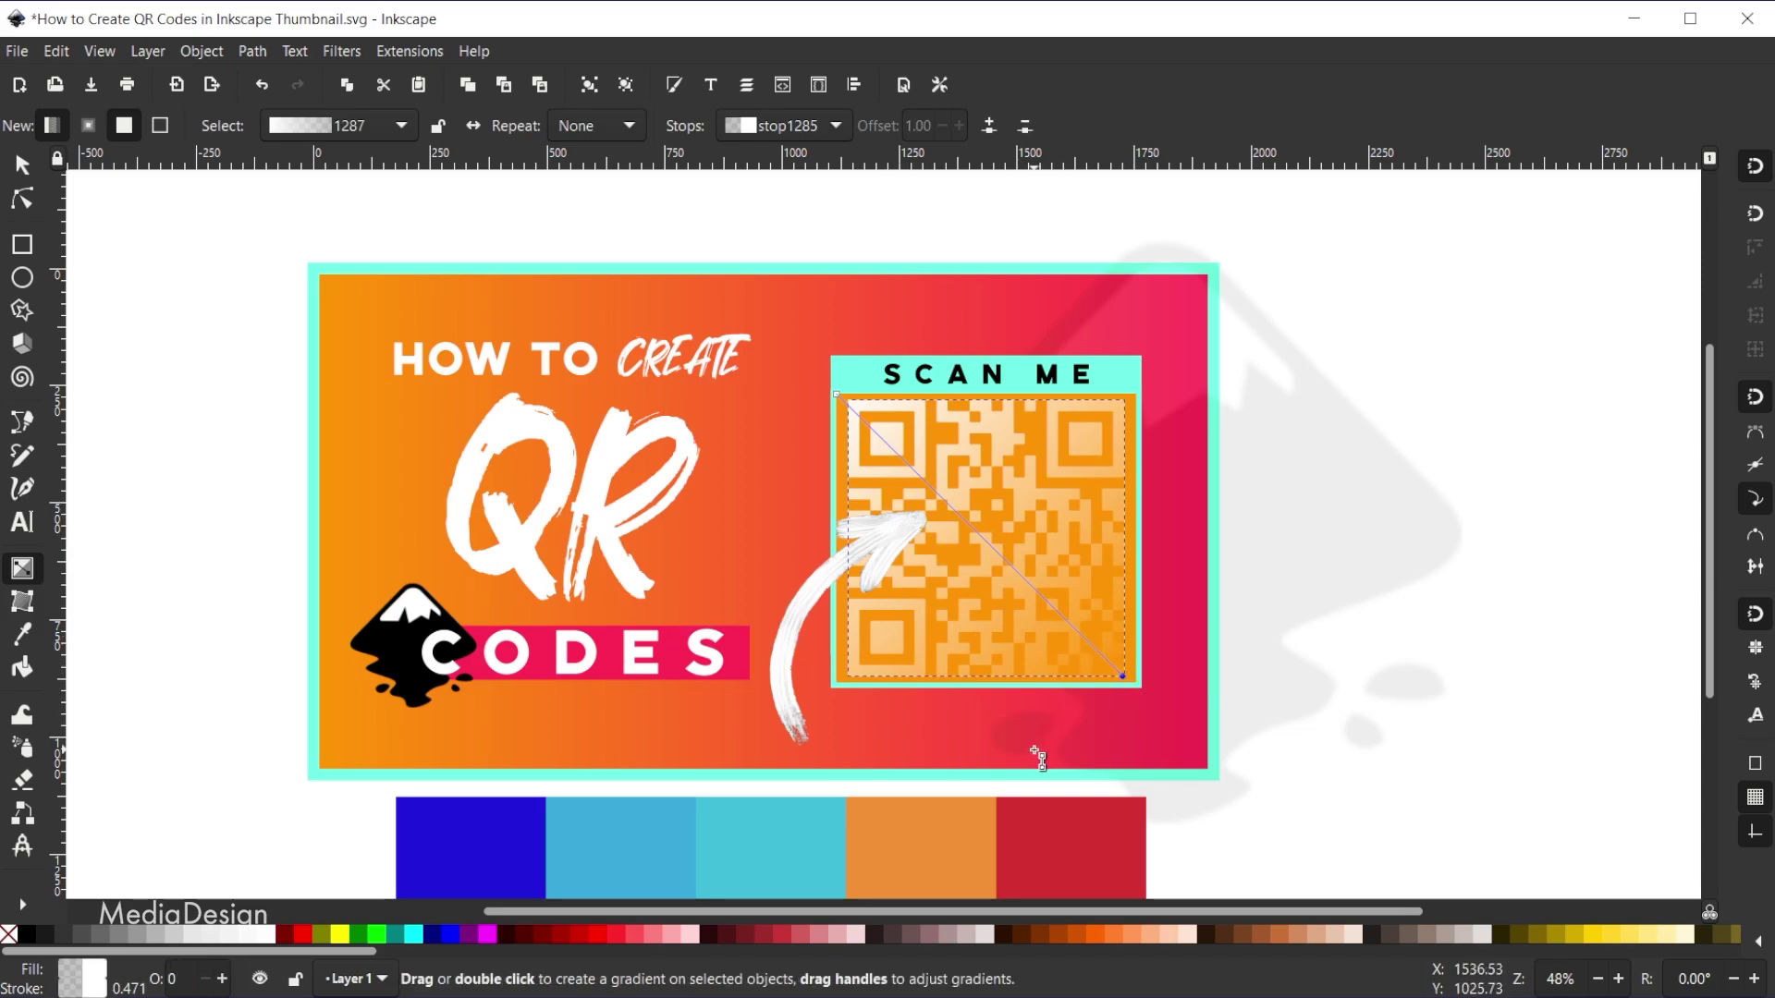
Sample the thumbnail's dark blue for the end stop and its light blue for the top-left start stop.
{"action": "left_click", "coordinate": [17, 626]}
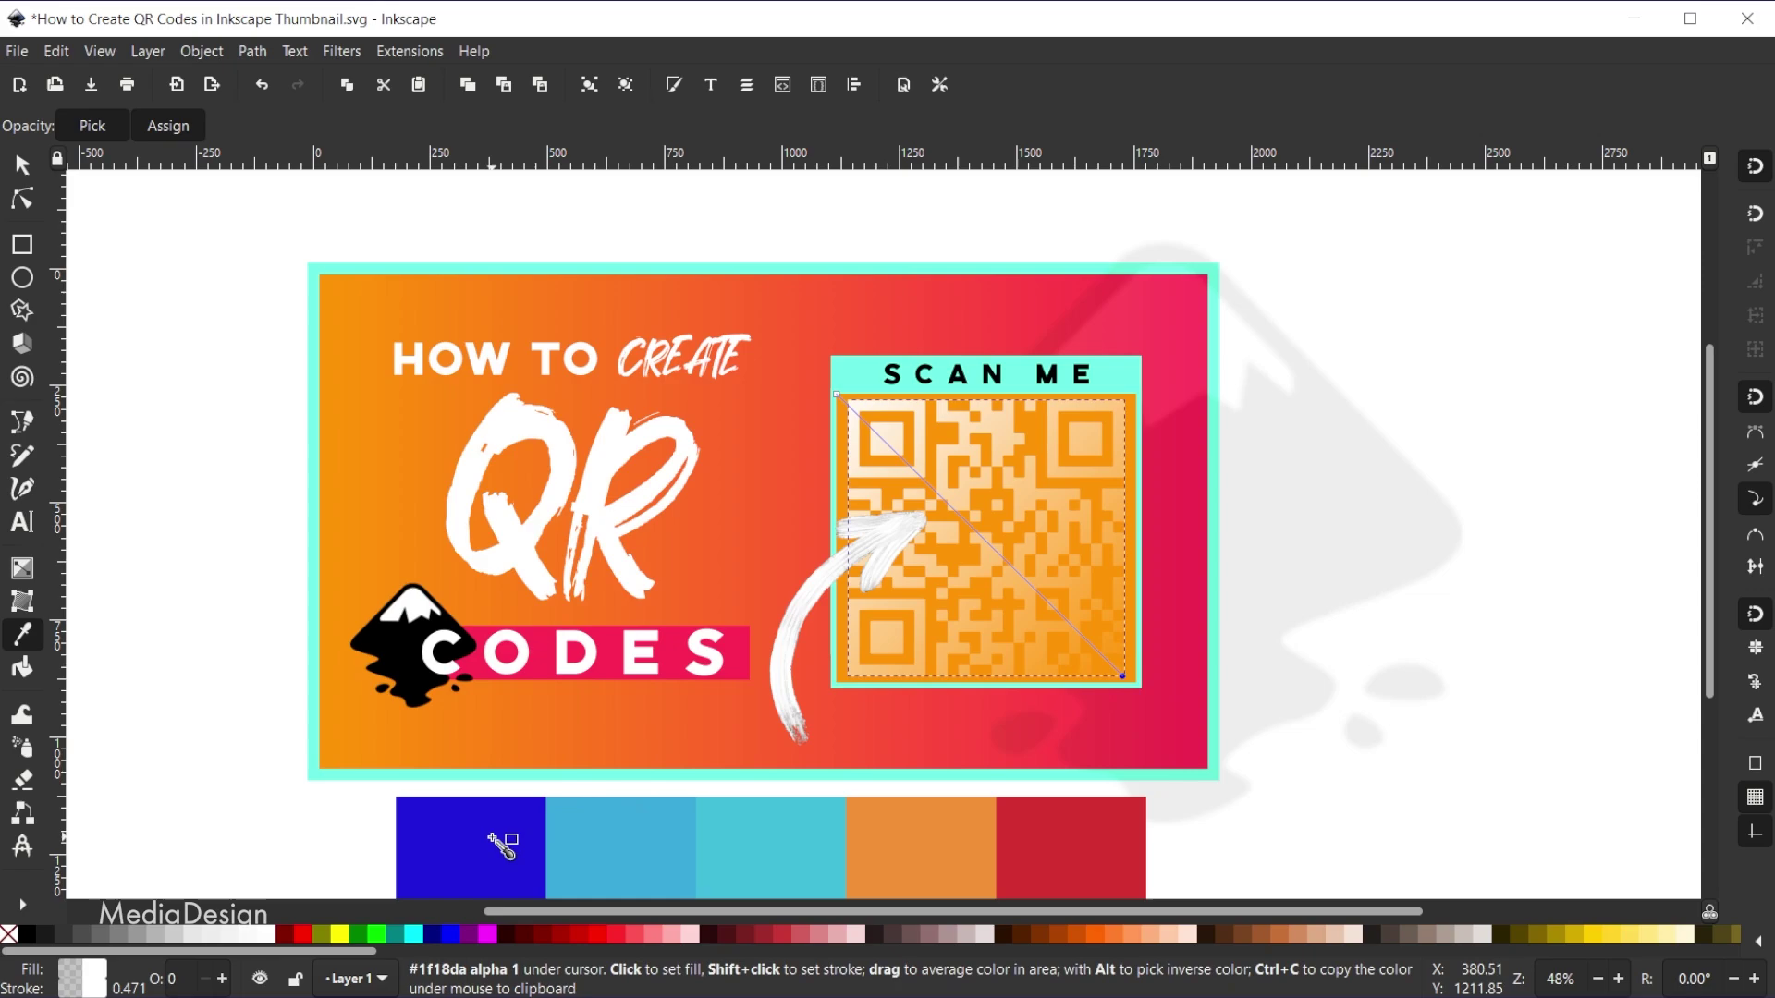
{"action": "left_click", "coordinate": [493, 837]}
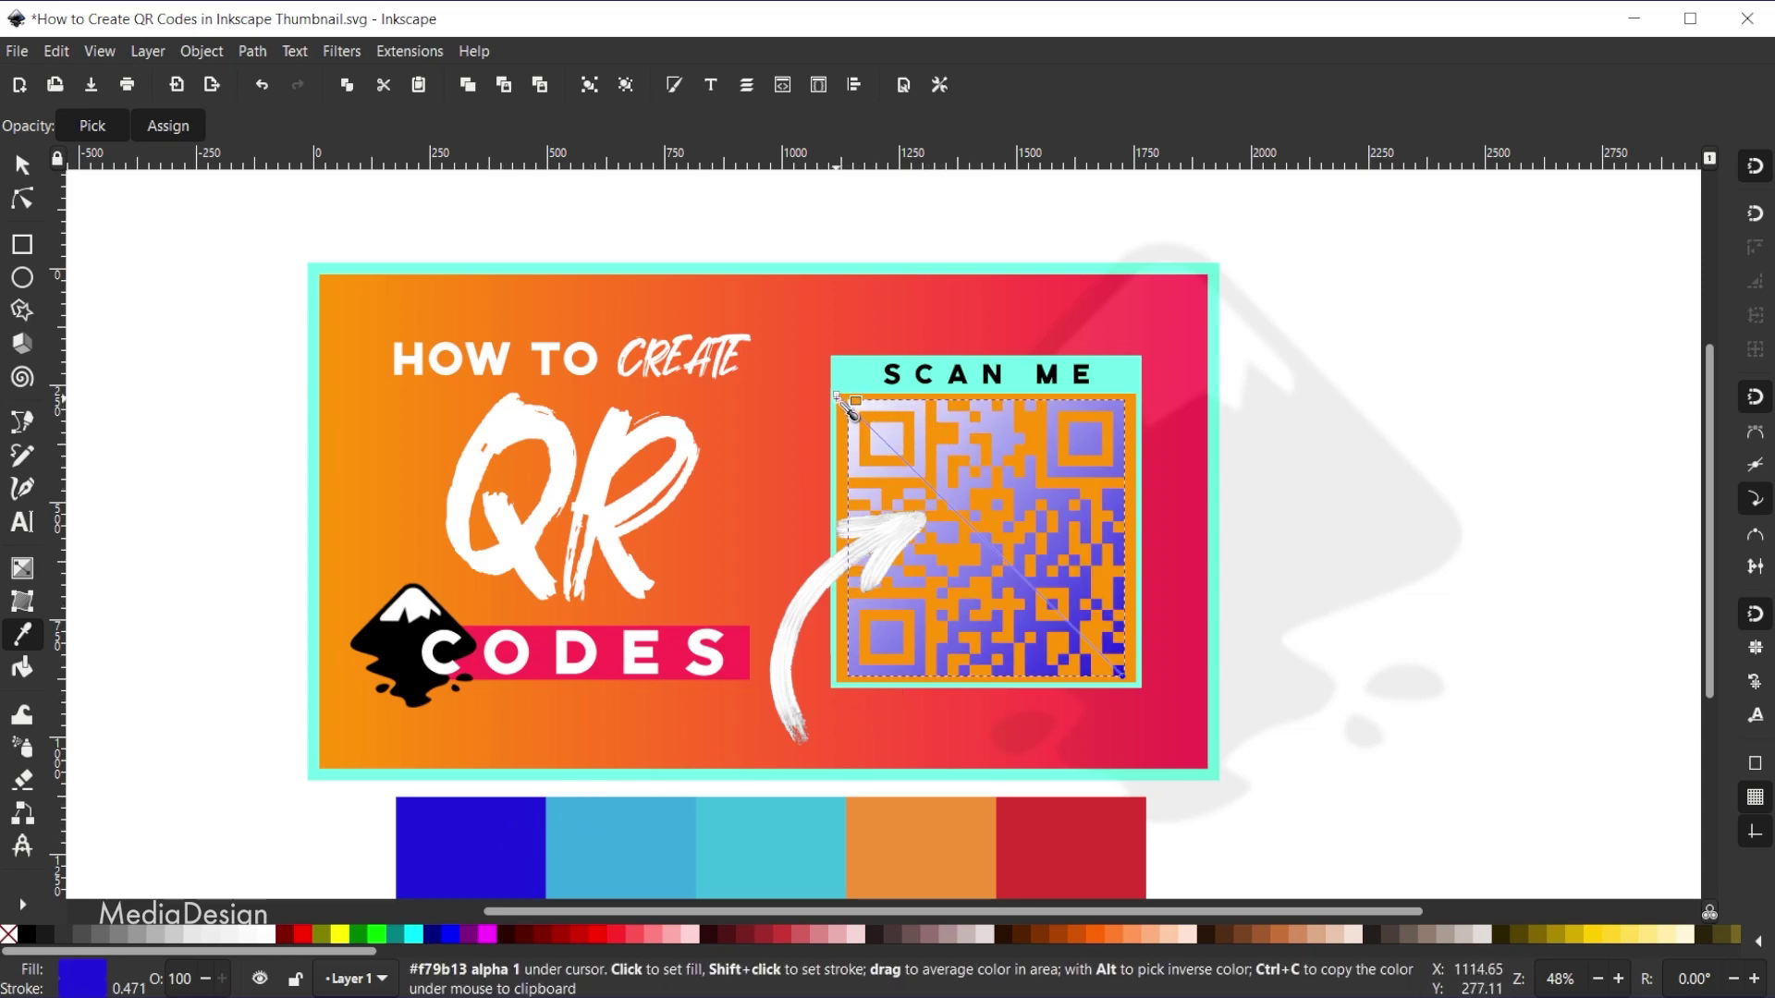
{"action": "left_click", "coordinate": [851, 400]}
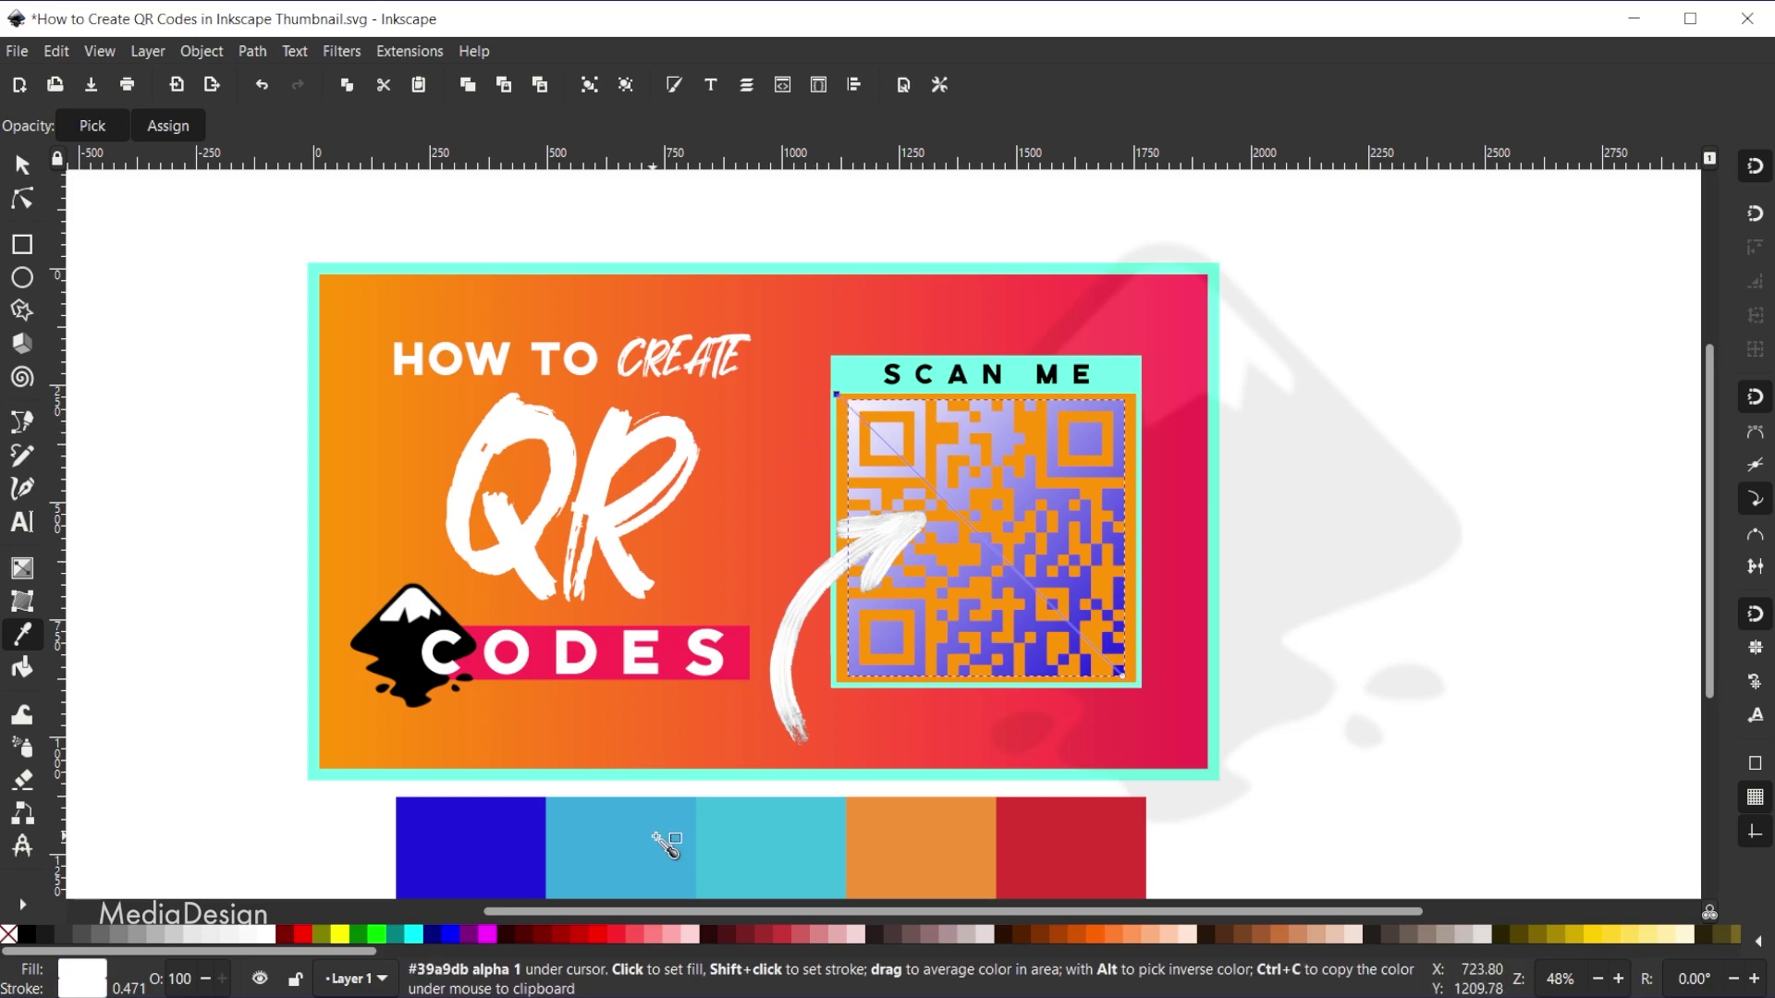
{"action": "left_click", "coordinate": [675, 844]}
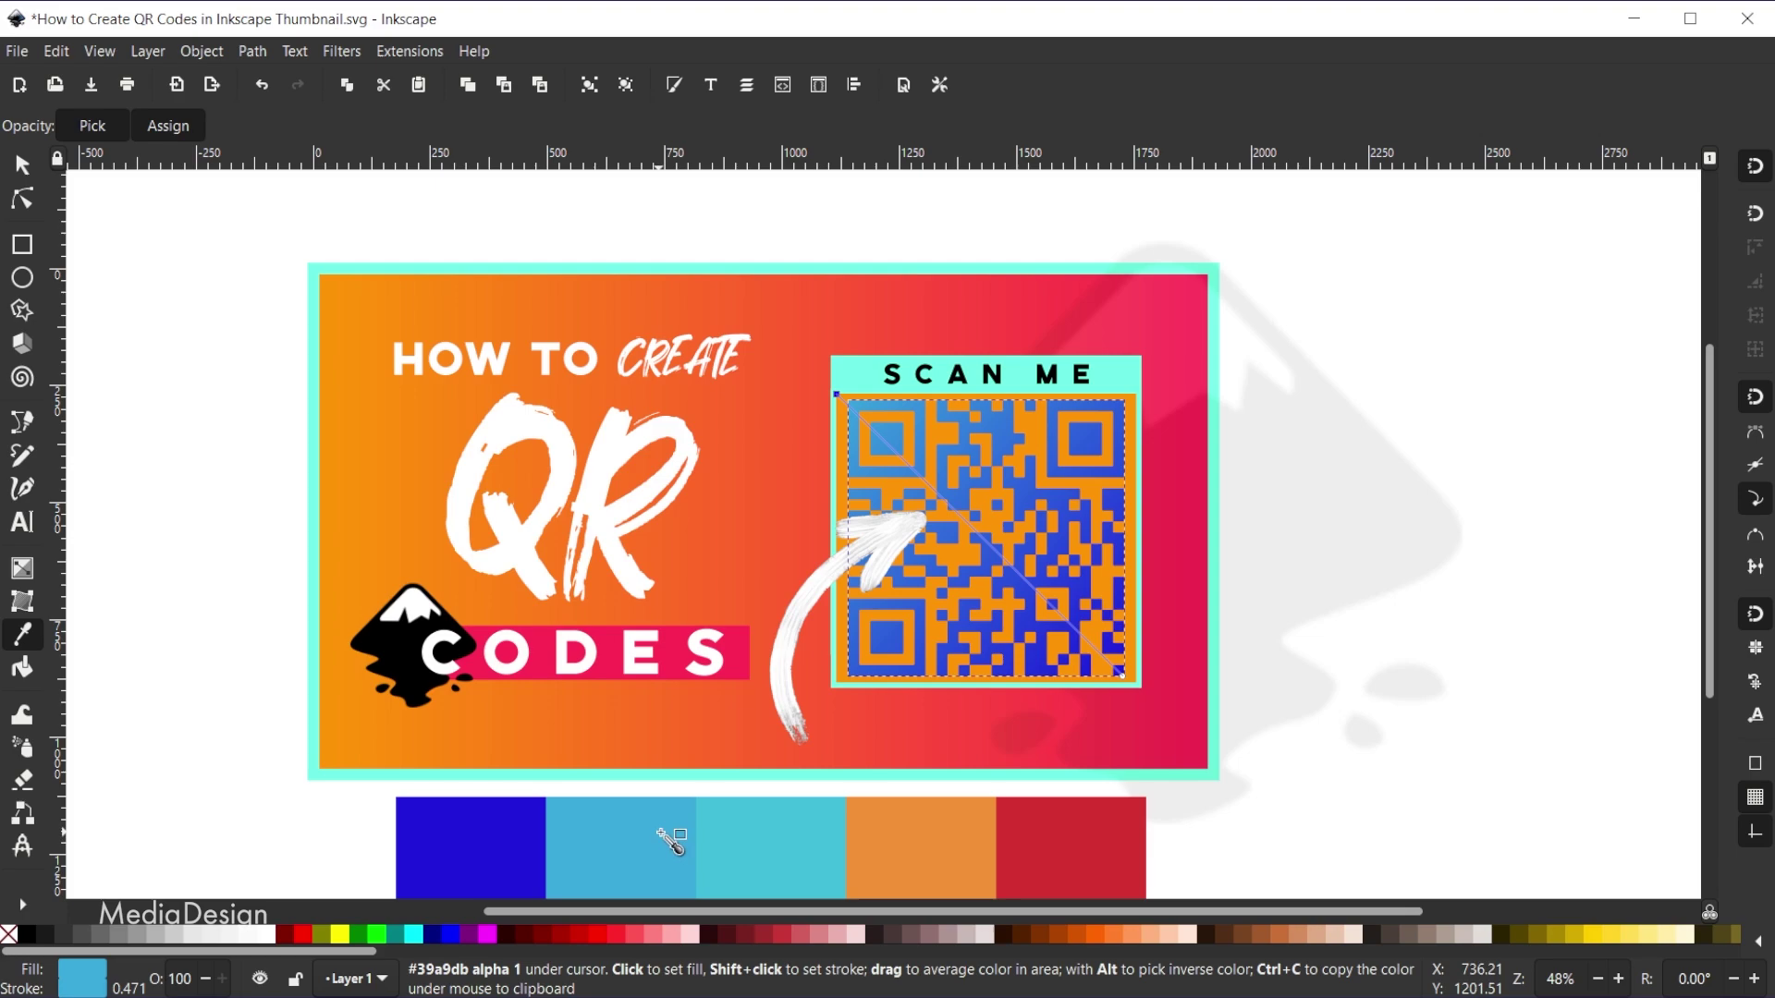